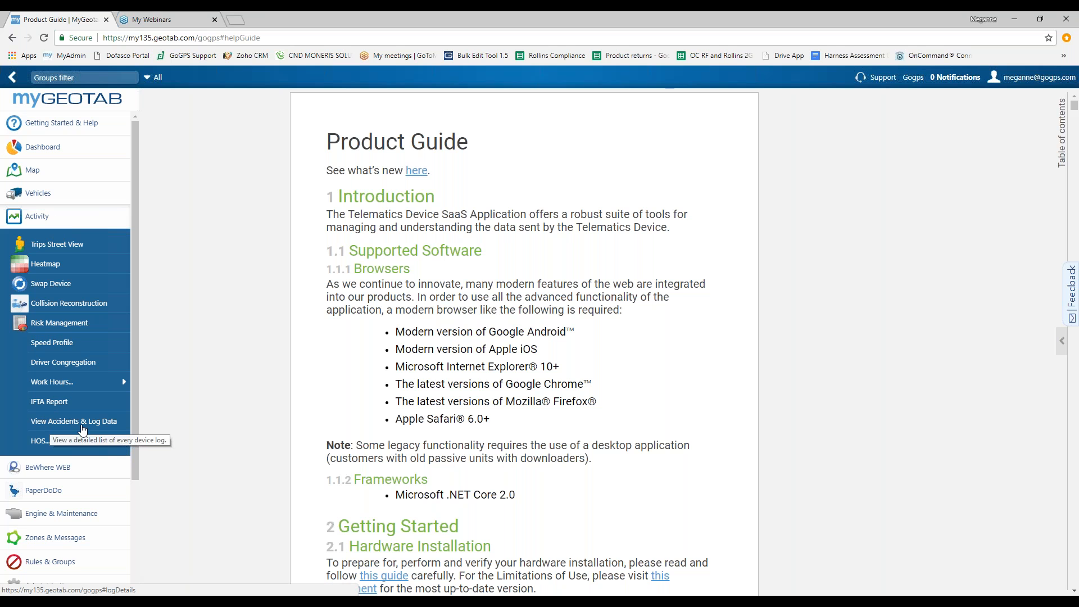
Step: Open the accidents and log data report and load yesterday's records for the already selected vehicle
click(51, 423)
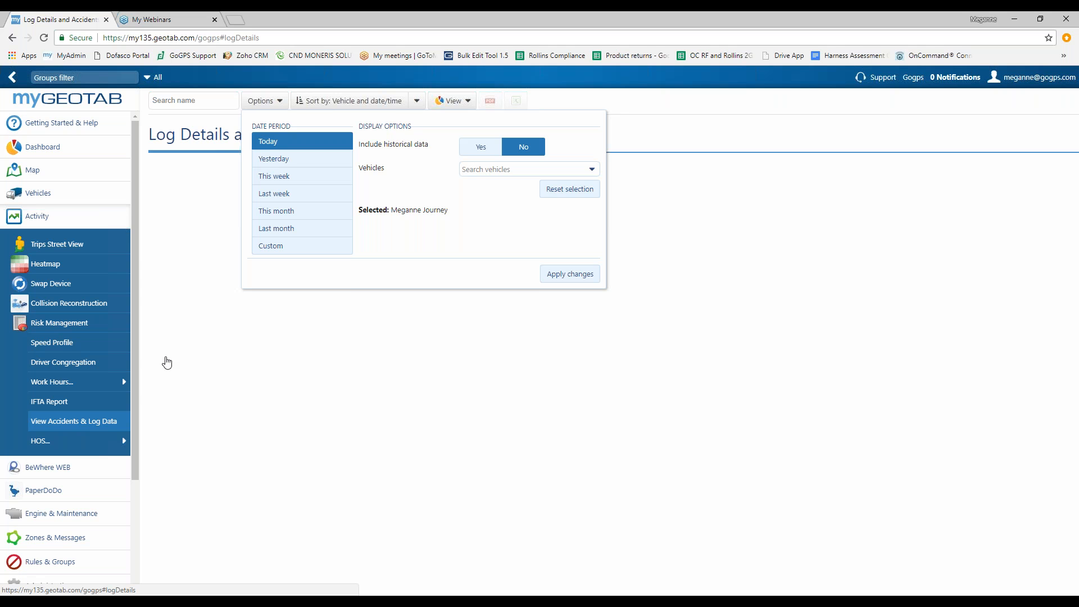
click(290, 159)
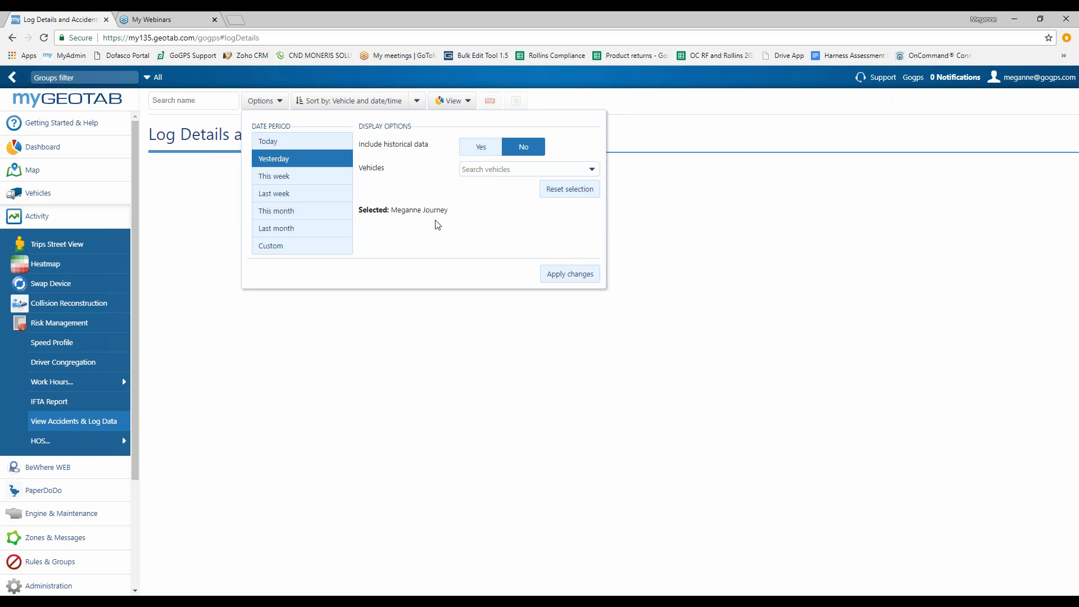
click(591, 169)
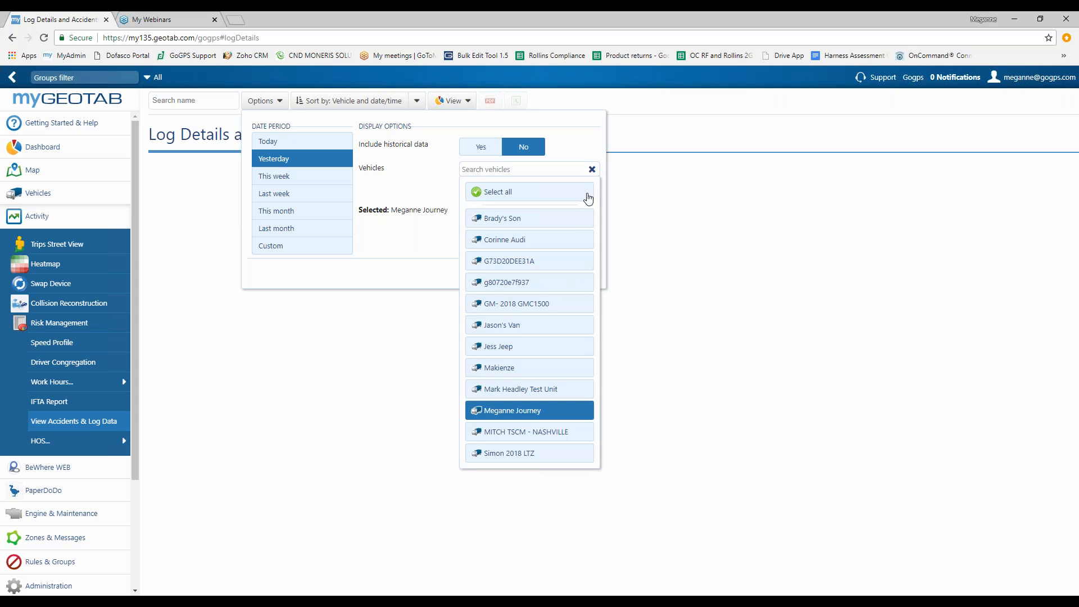
click(380, 217)
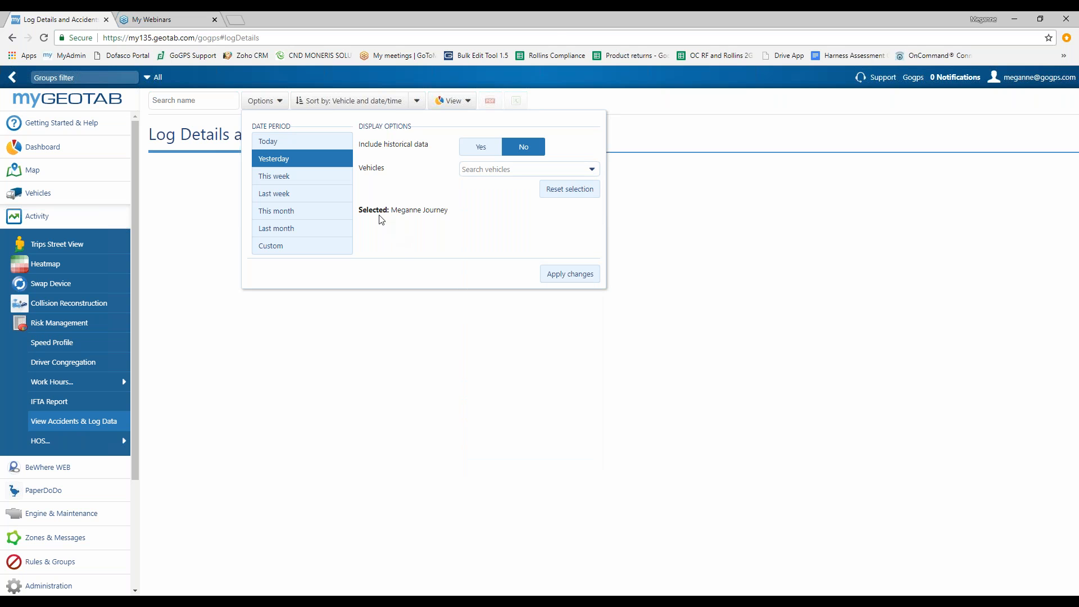
click(598, 273)
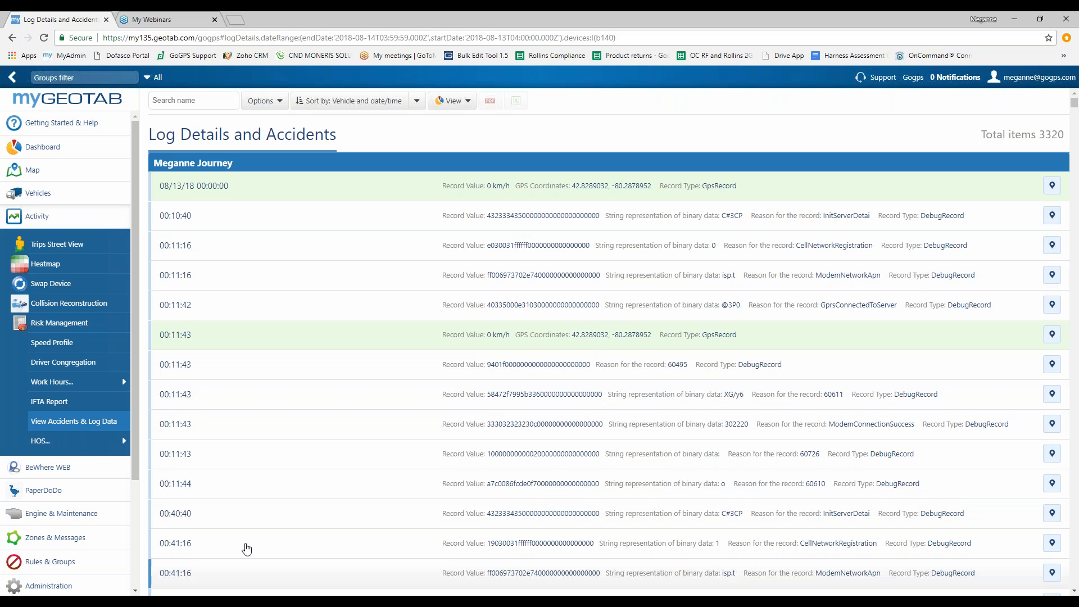
Step: Examine the vehicle's GPS, debug, engine speed and acceleration records across yesterday's log, including the morning drive just after 07:00
scroll(639, 469, down, 1)
scroll(630, 366, down, 1)
scroll(629, 369, down, 5)
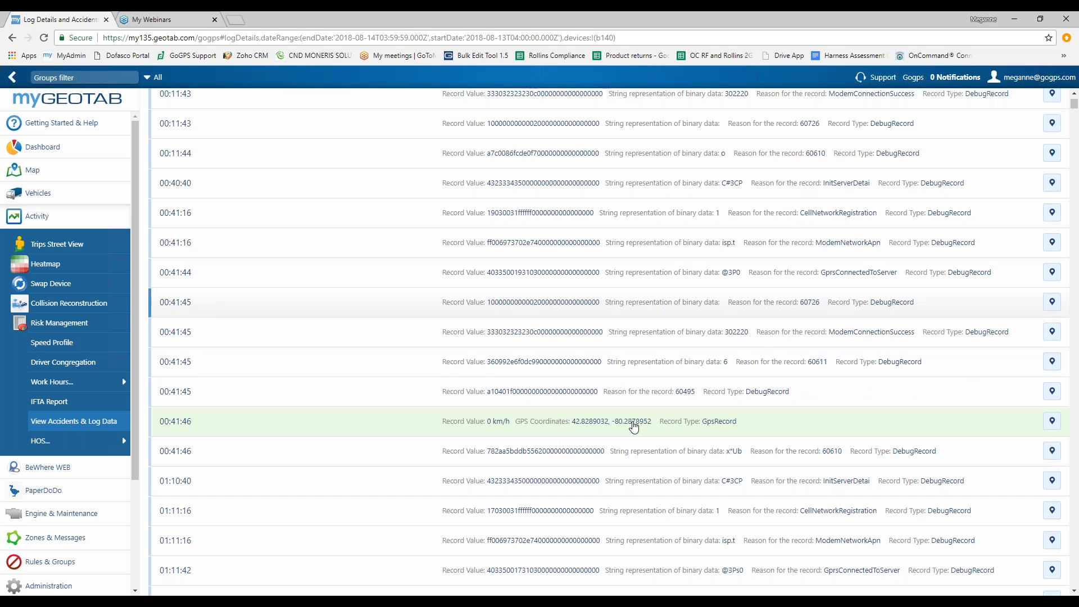
scroll(624, 422, down, 1)
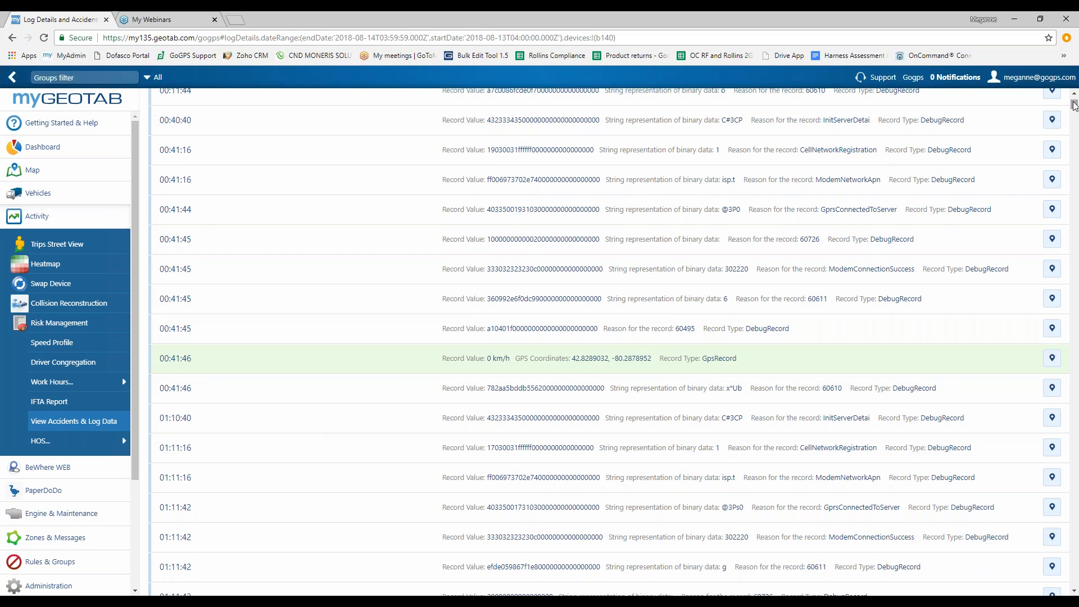
scroll(1076, 123, up, 3)
mouse_move(1075, 123)
mouse_down()
mouse_move(1076, 155)
mouse_move(1074, 141)
mouse_up()
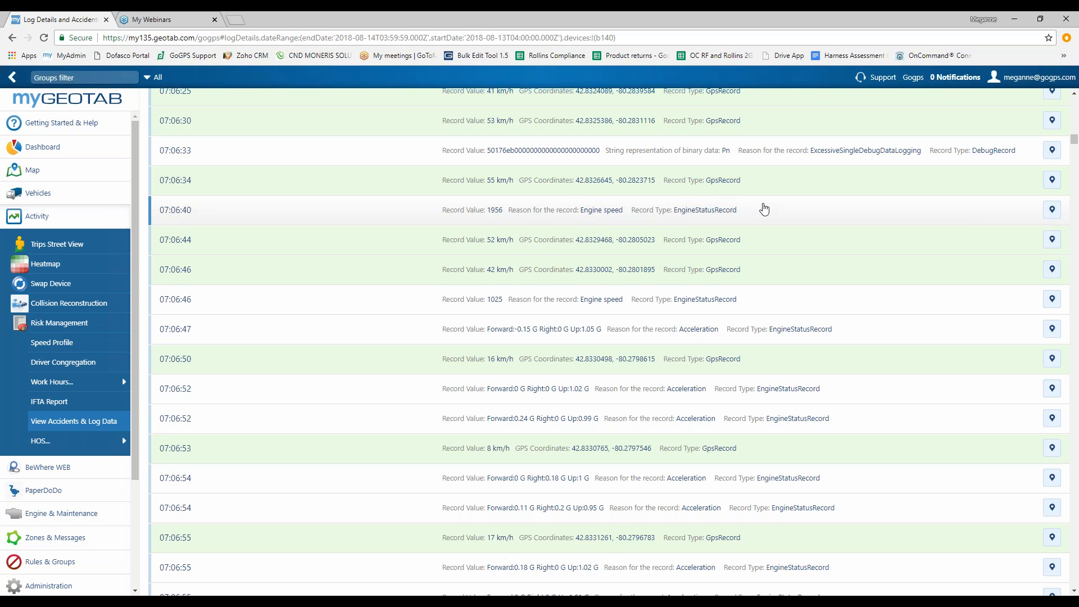
scroll(781, 221, down, 1)
scroll(784, 223, down, 10)
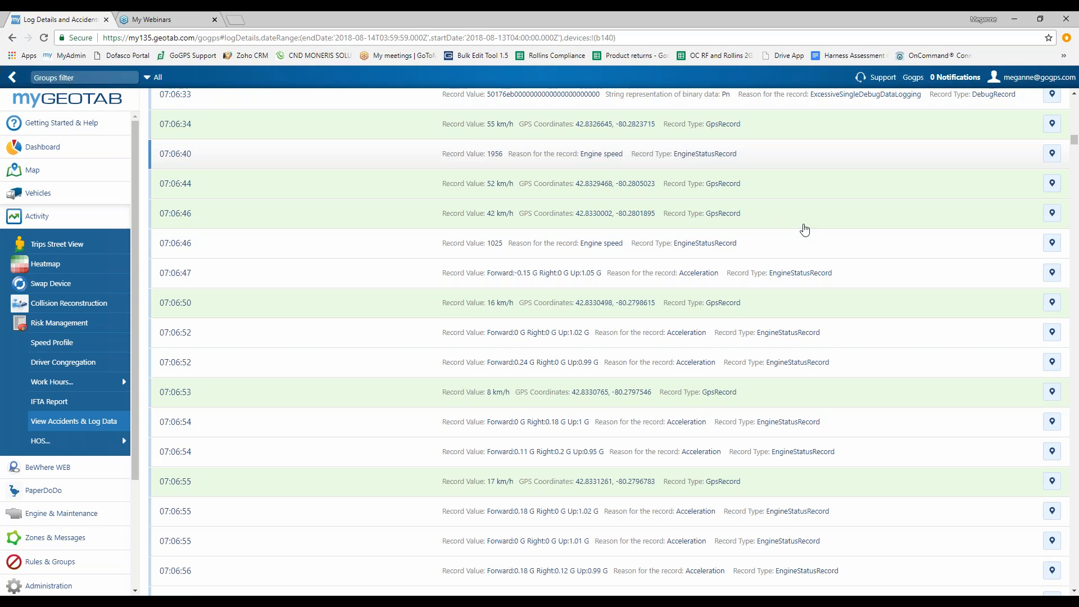
scroll(809, 233, down, 8)
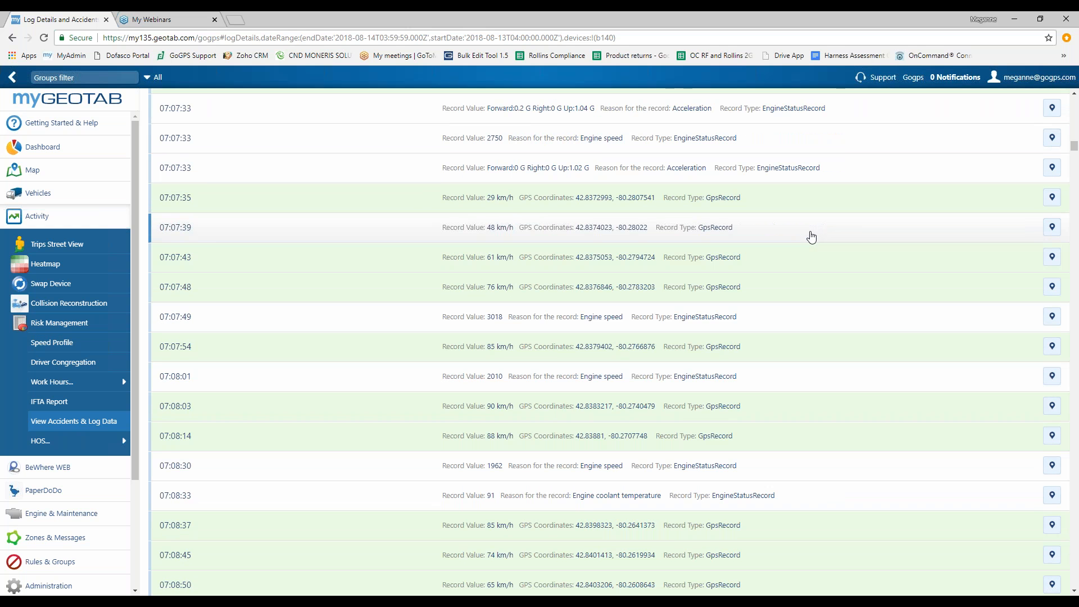
scroll(812, 236, down, 10)
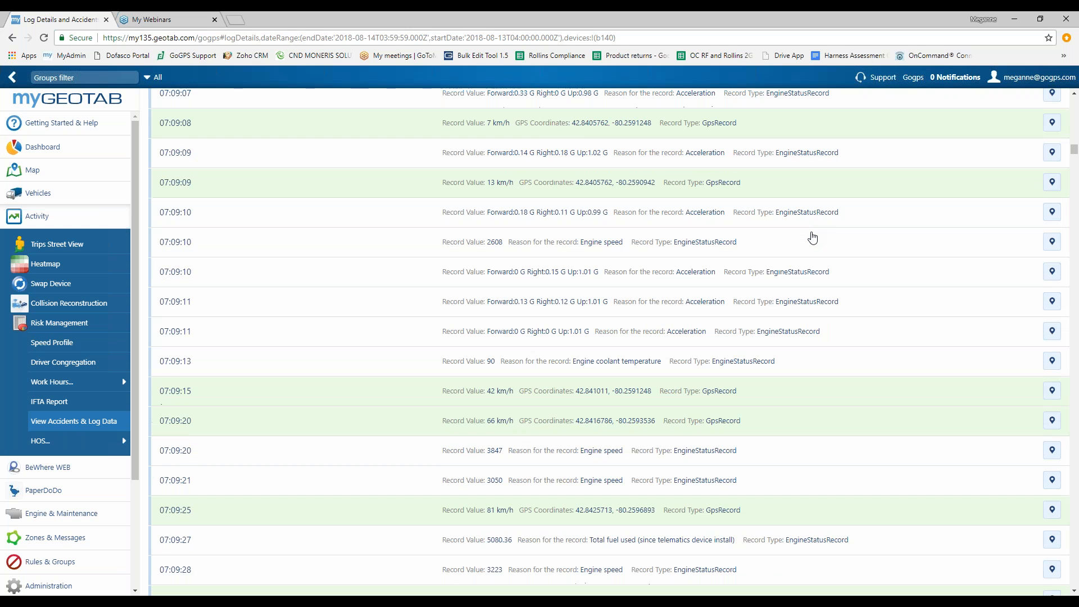
scroll(813, 238, down, 3)
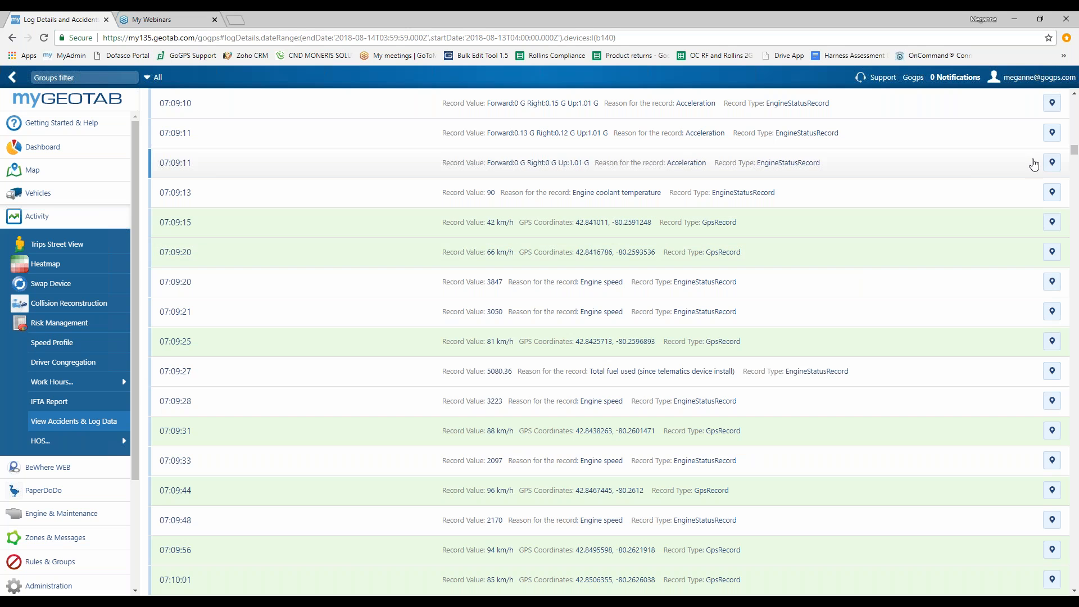
drag(1074, 147, 1076, 91)
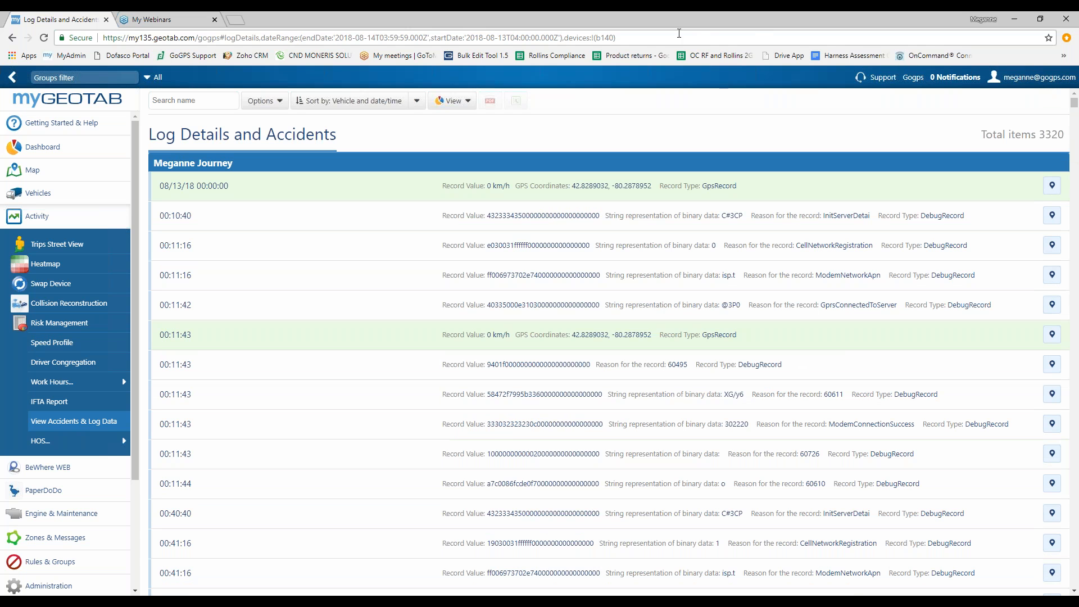
Step: Switch the report's date period to Custom and set its start to 08/13/18 07:00
click(262, 103)
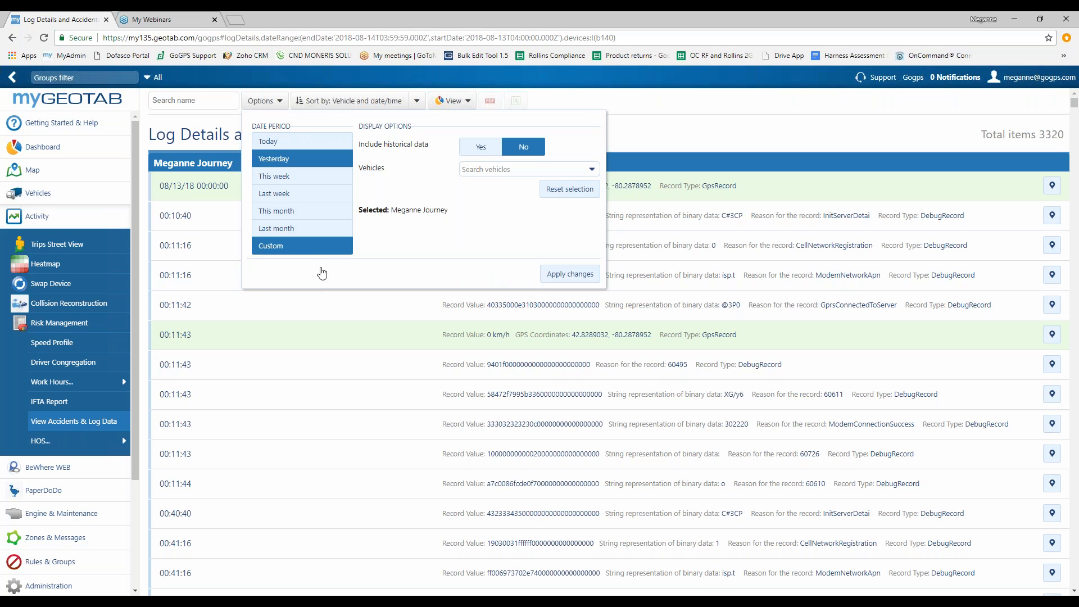
click(319, 251)
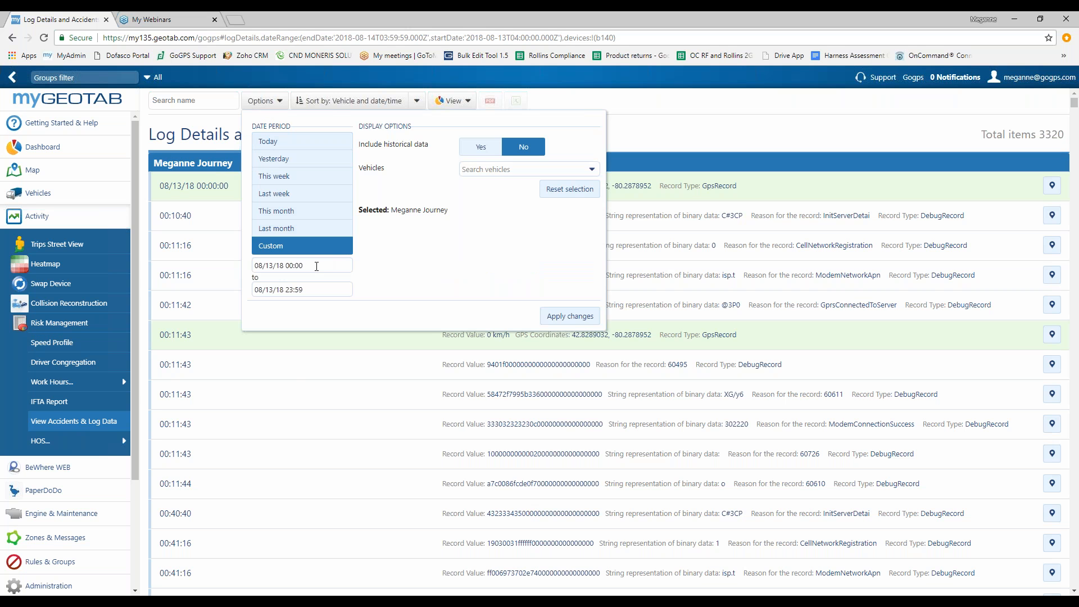
click(316, 266)
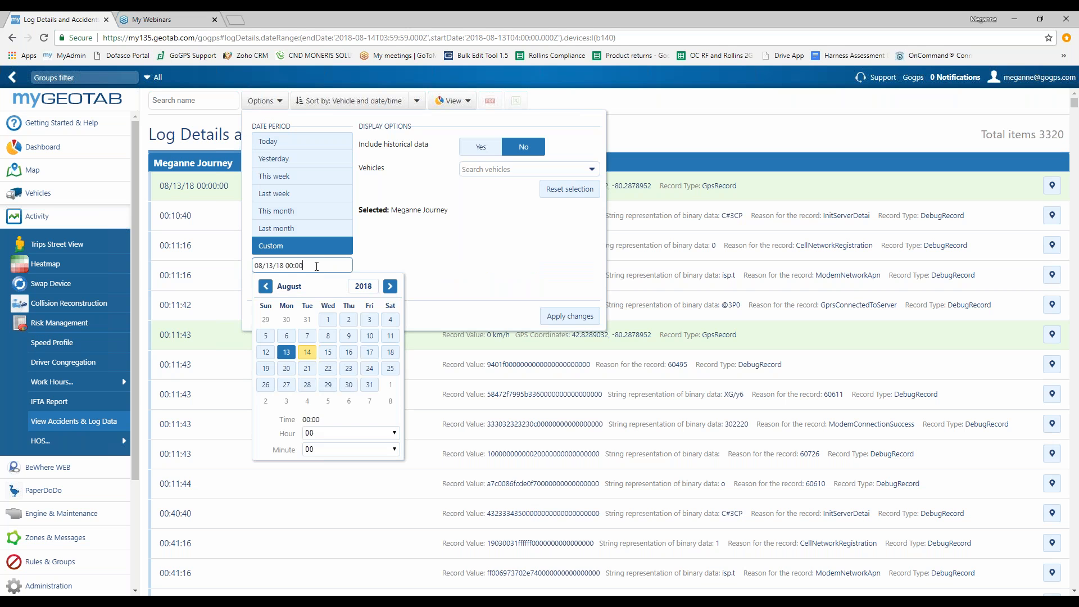
click(334, 433)
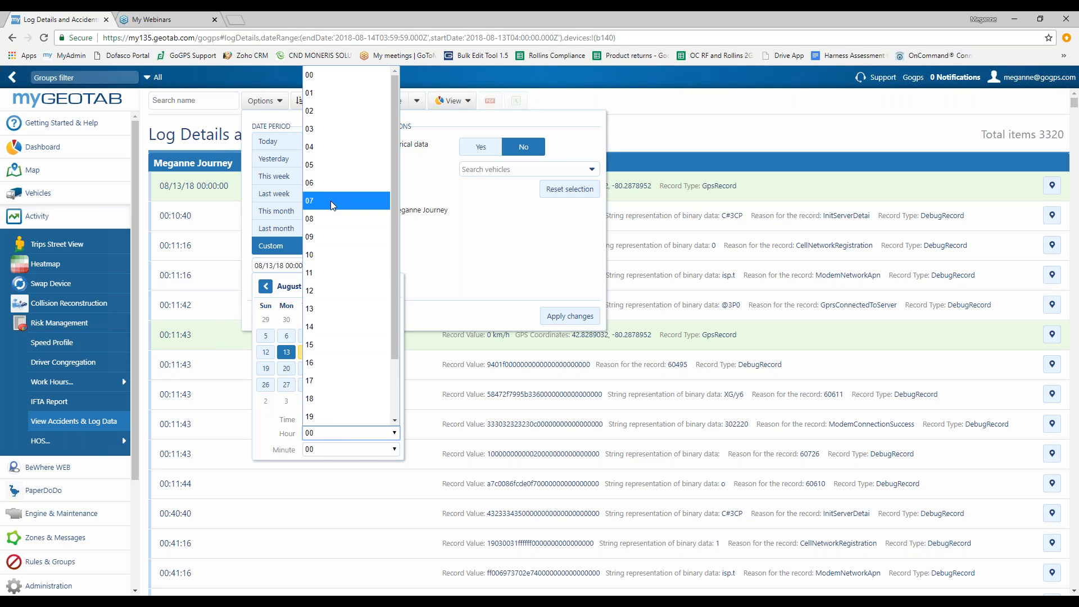
key(Return)
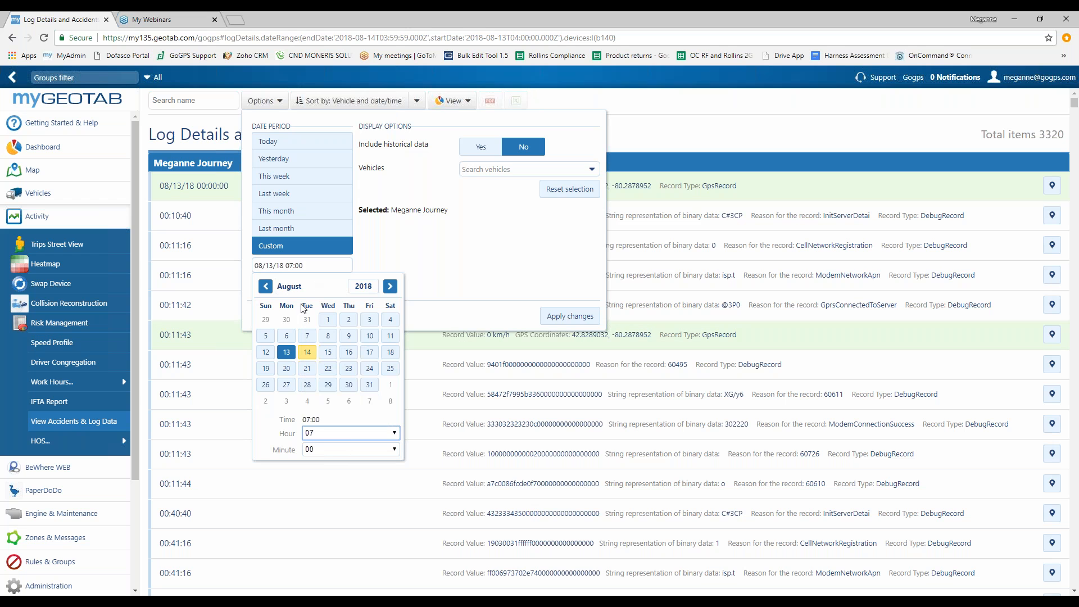
click(371, 255)
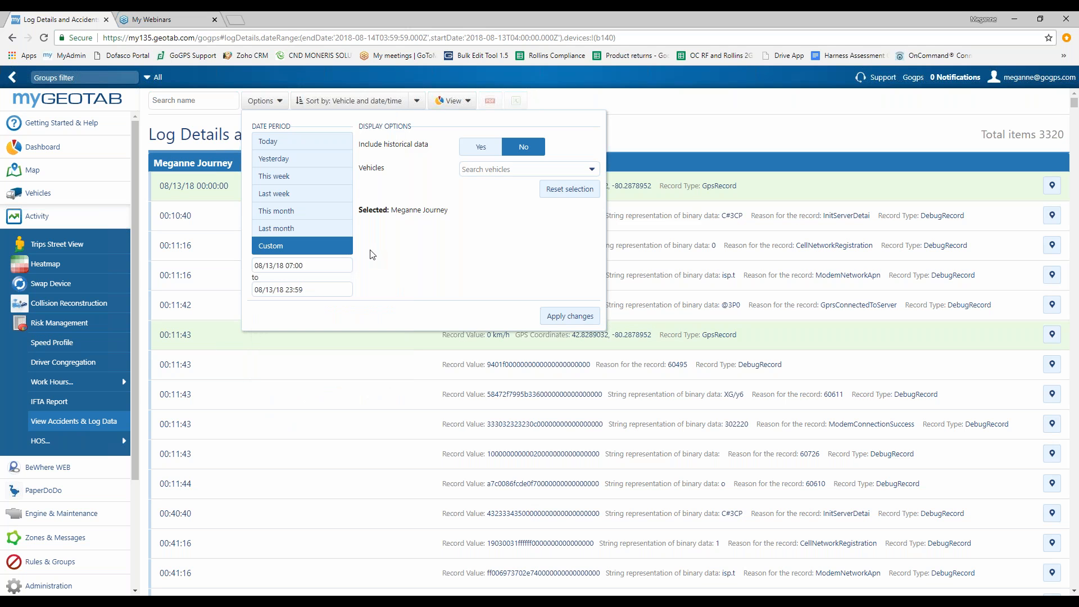
Step: Set the end of the custom period to 08/13/18 08:15 and apply the new date range to the log report
click(309, 290)
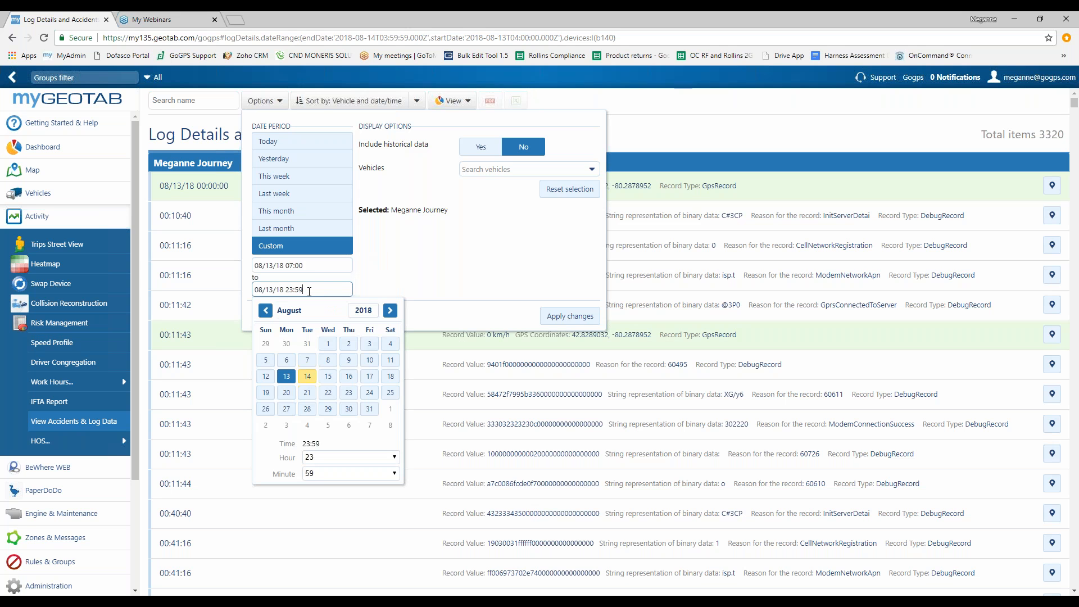
click(332, 457)
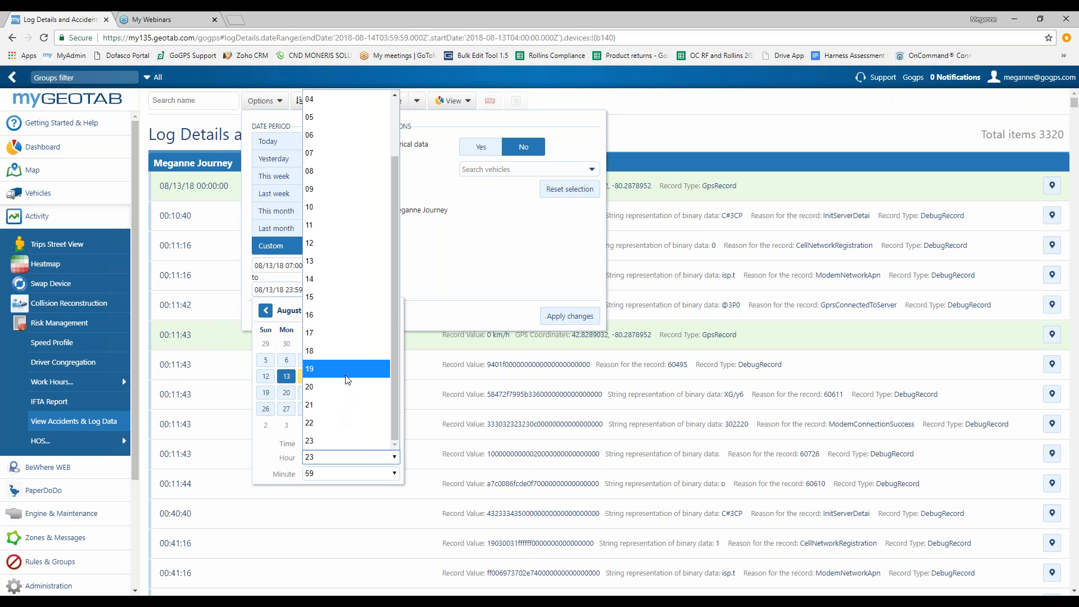
click(318, 181)
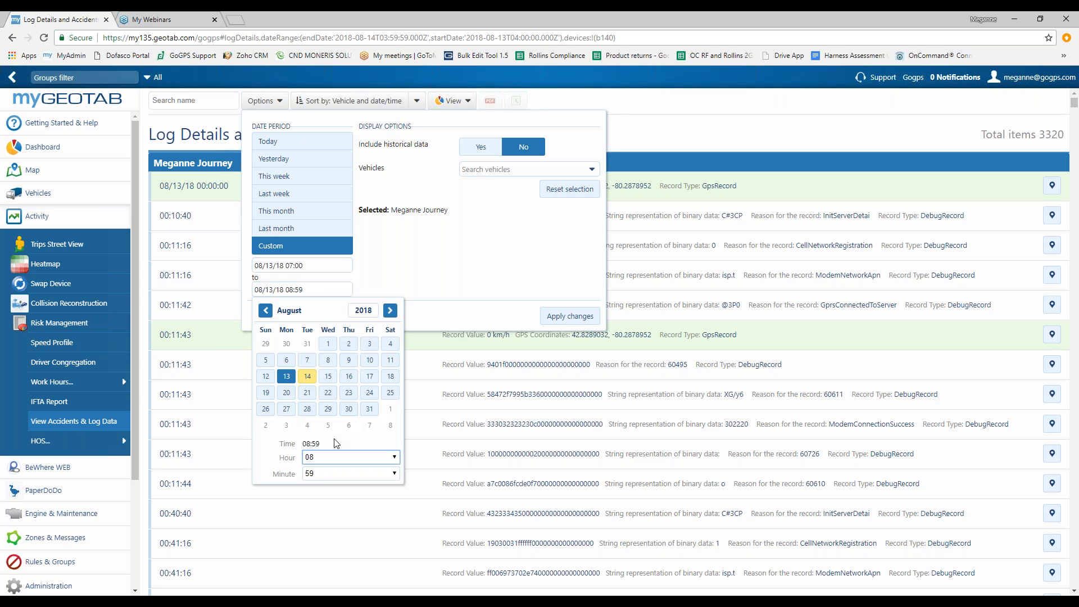
click(335, 476)
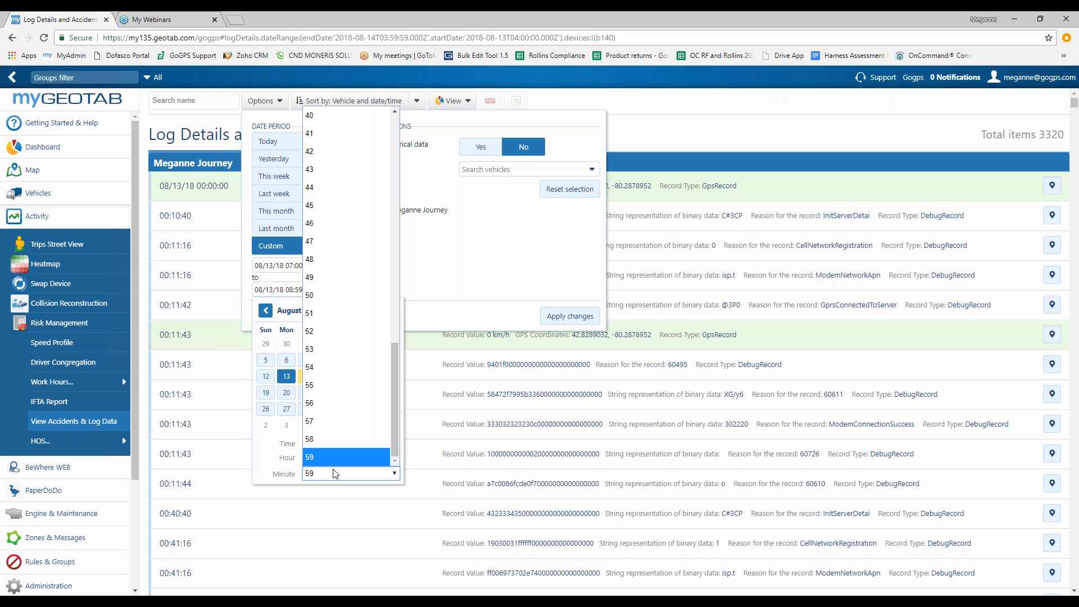
scroll(346, 145, up, 10)
scroll(345, 149, up, 1)
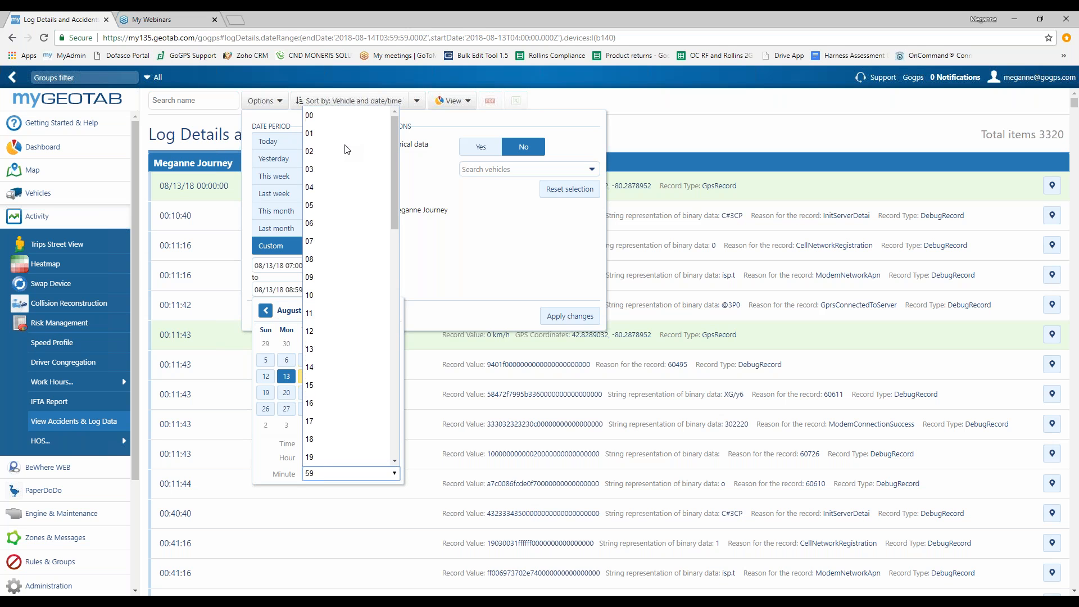
click(337, 273)
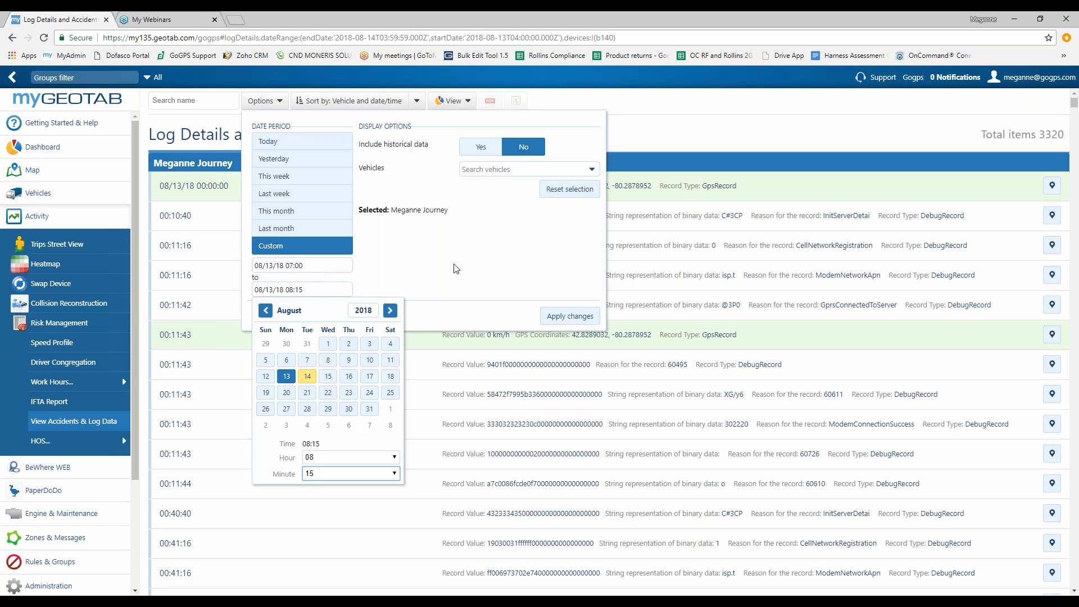
click(576, 319)
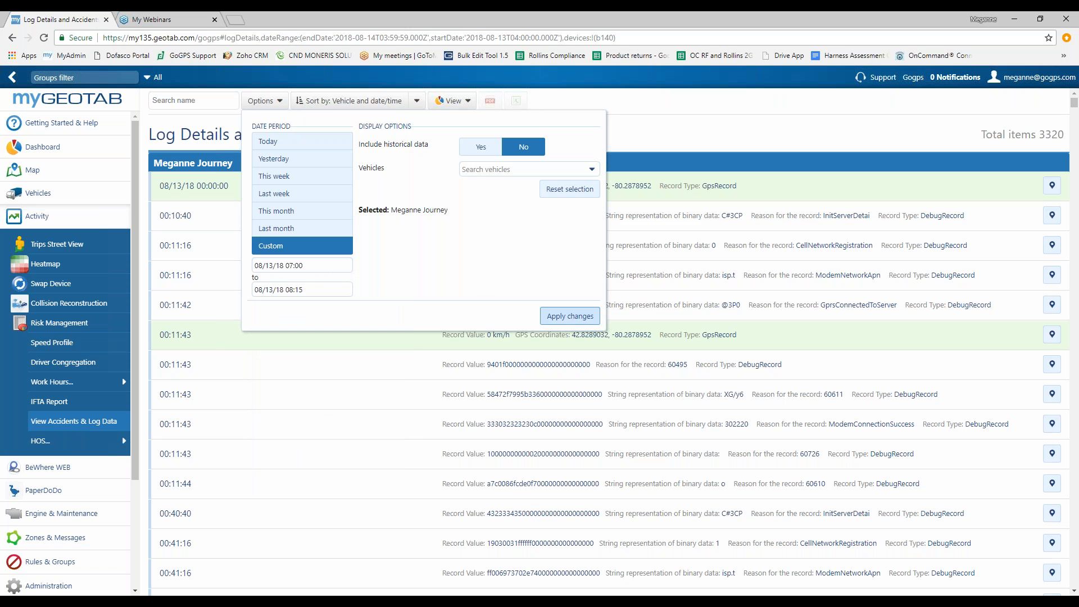
click(570, 316)
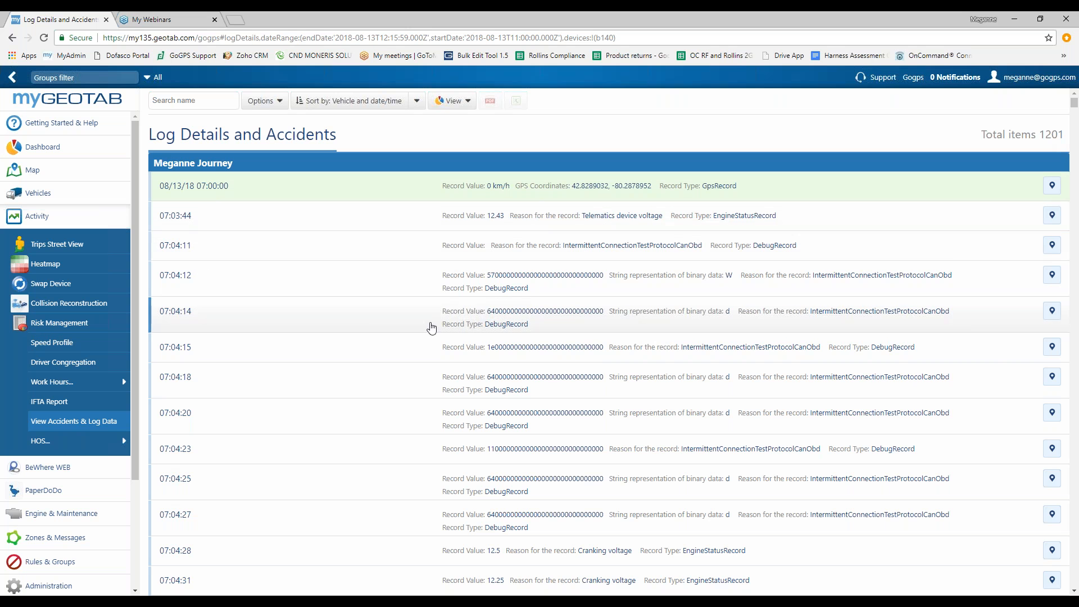
Step: Examine the ignition, cranking voltage, odometer, seat belt and engine records at the start of the filtered morning log
scroll(928, 291, down, 1)
scroll(934, 295, down, 5)
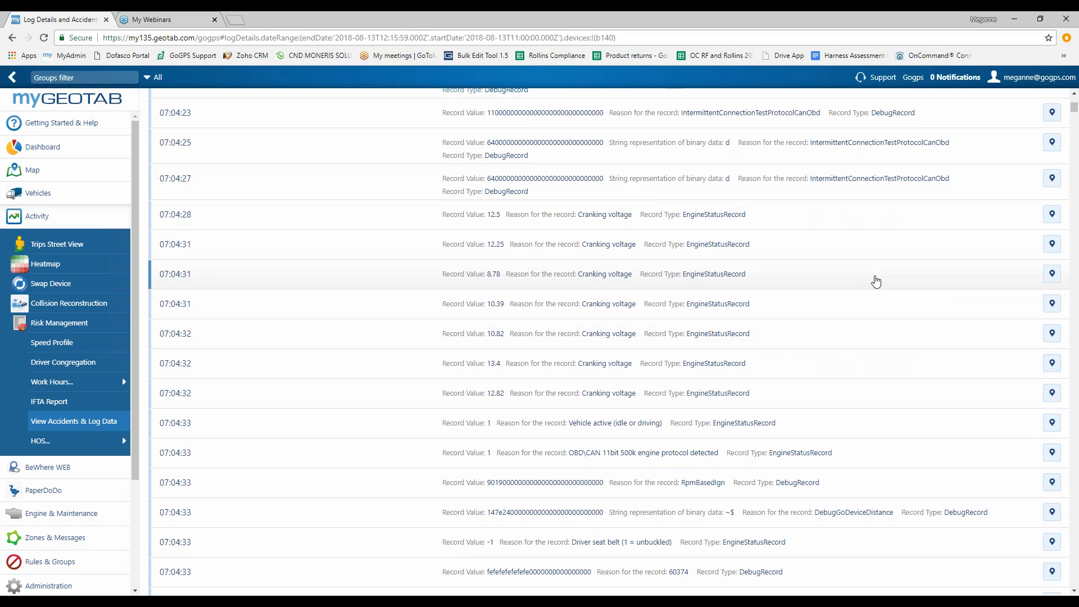
scroll(876, 281, down, 1)
scroll(881, 284, down, 4)
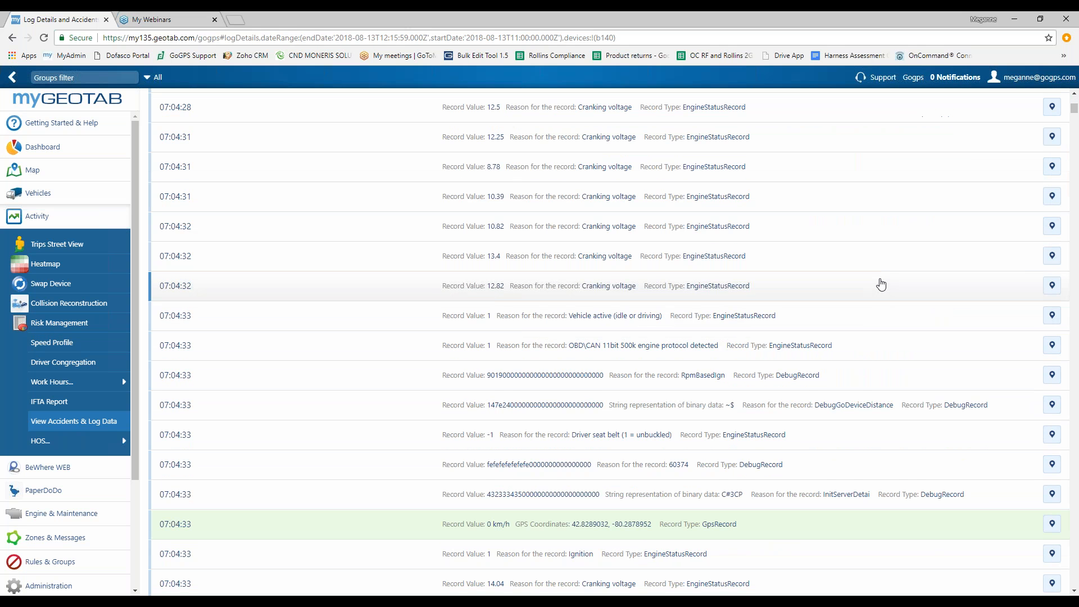
scroll(888, 288, down, 5)
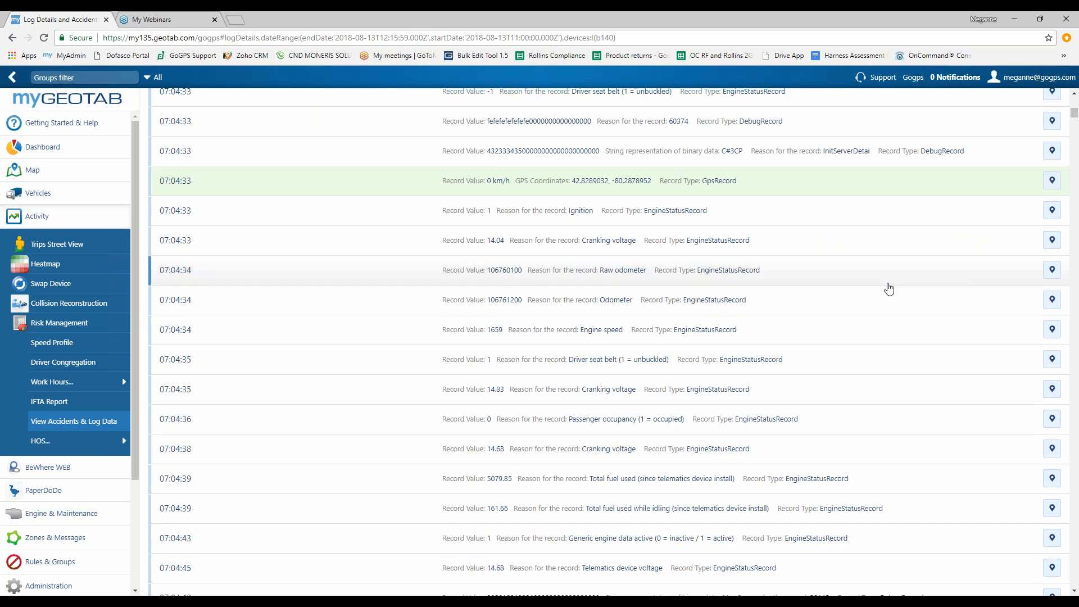
scroll(894, 293, up, 9)
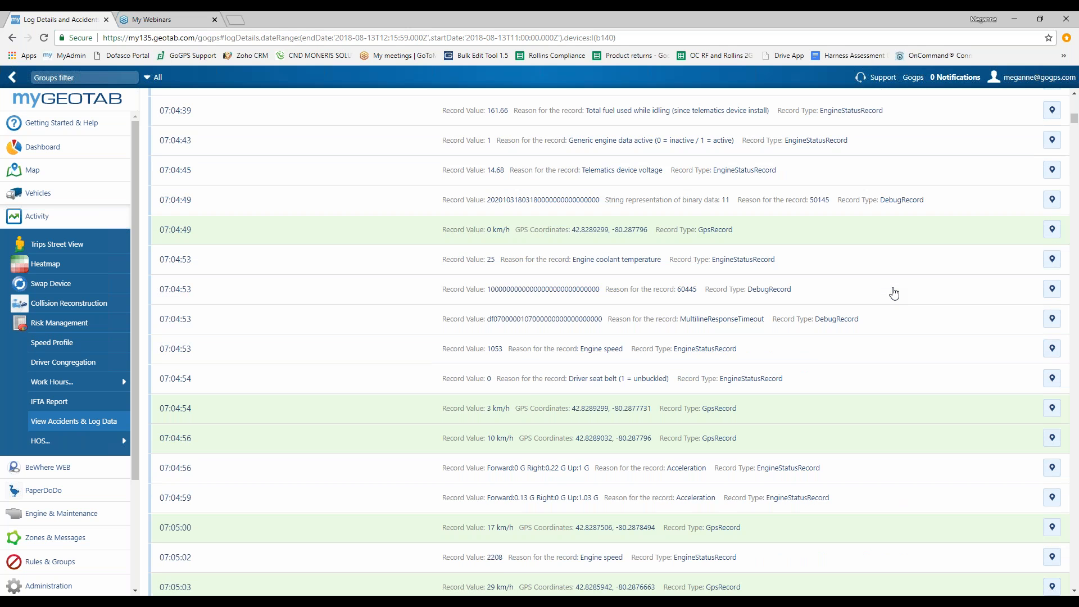
scroll(894, 292, up, 10)
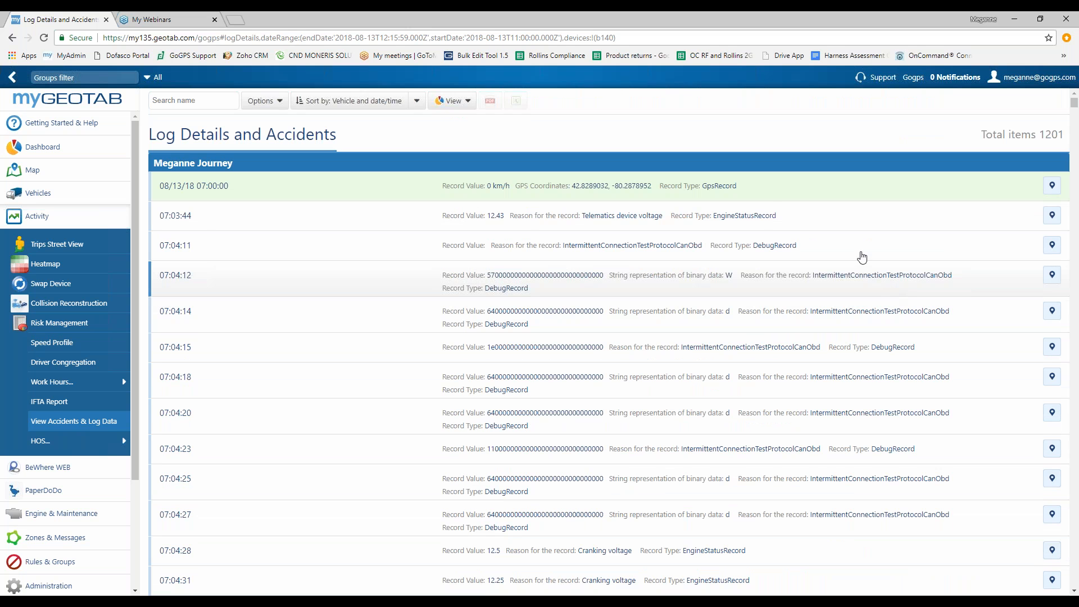
Step: Change the log details report to the Advanced view
click(466, 109)
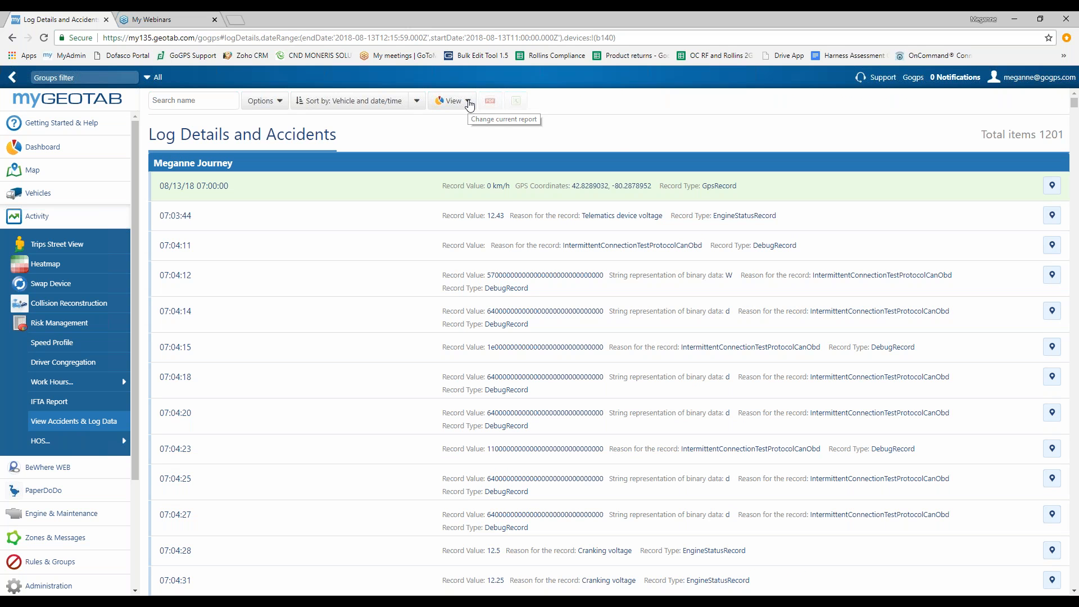
click(469, 103)
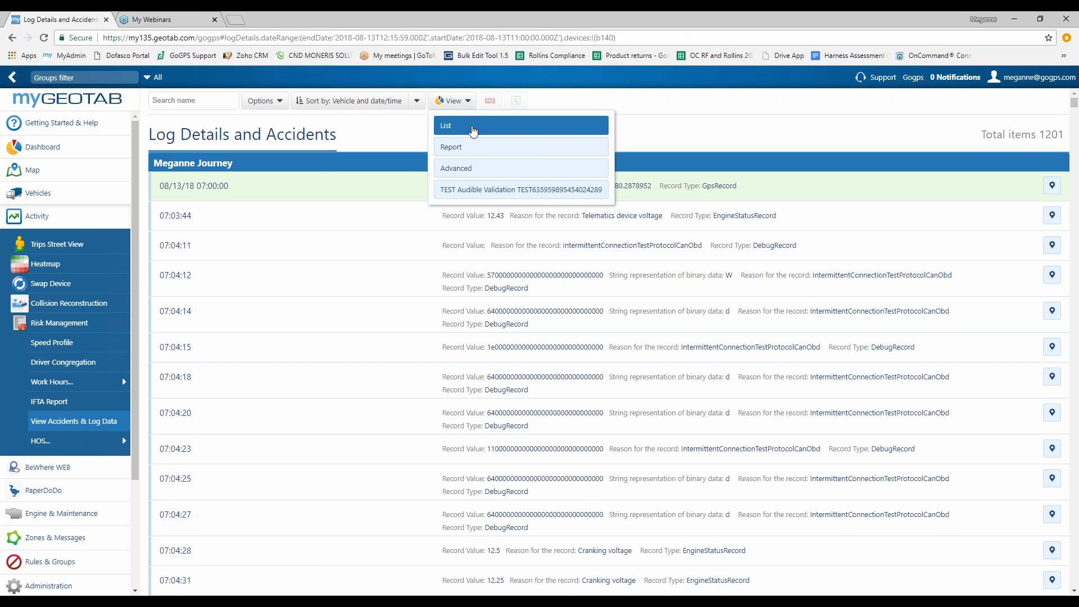
click(472, 168)
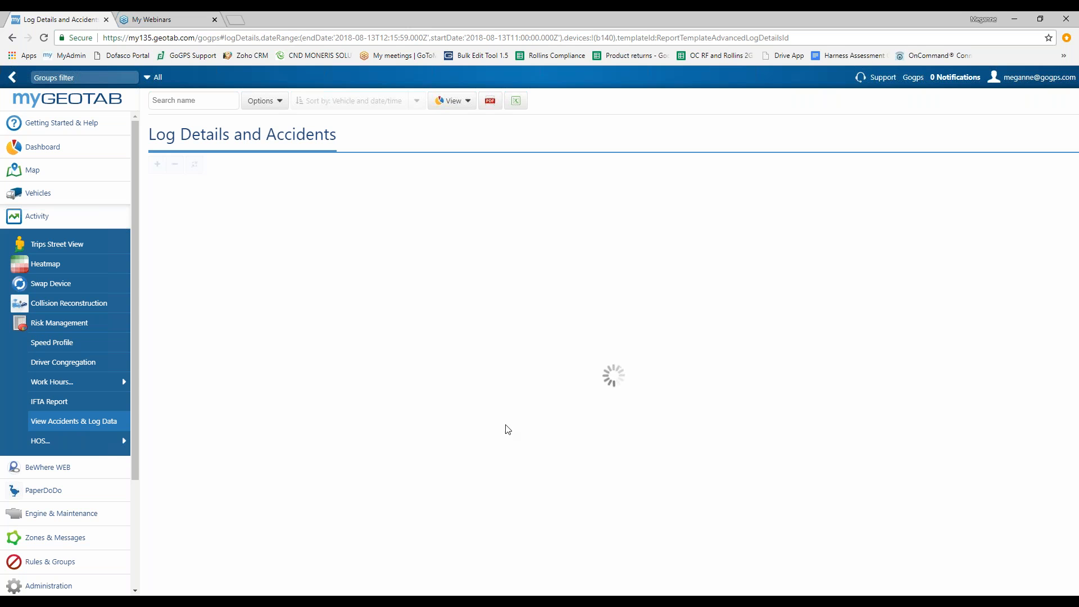
Step: Export the Advanced log report to Excel, then open the downloaded workbook full-screen in Excel with editing enabled
click(518, 102)
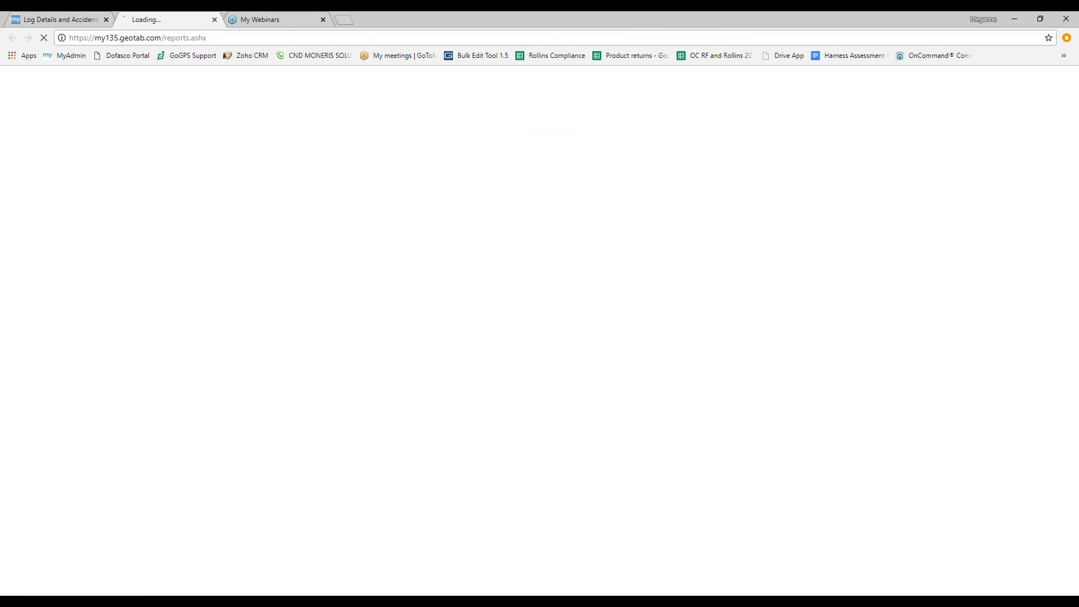
click(65, 19)
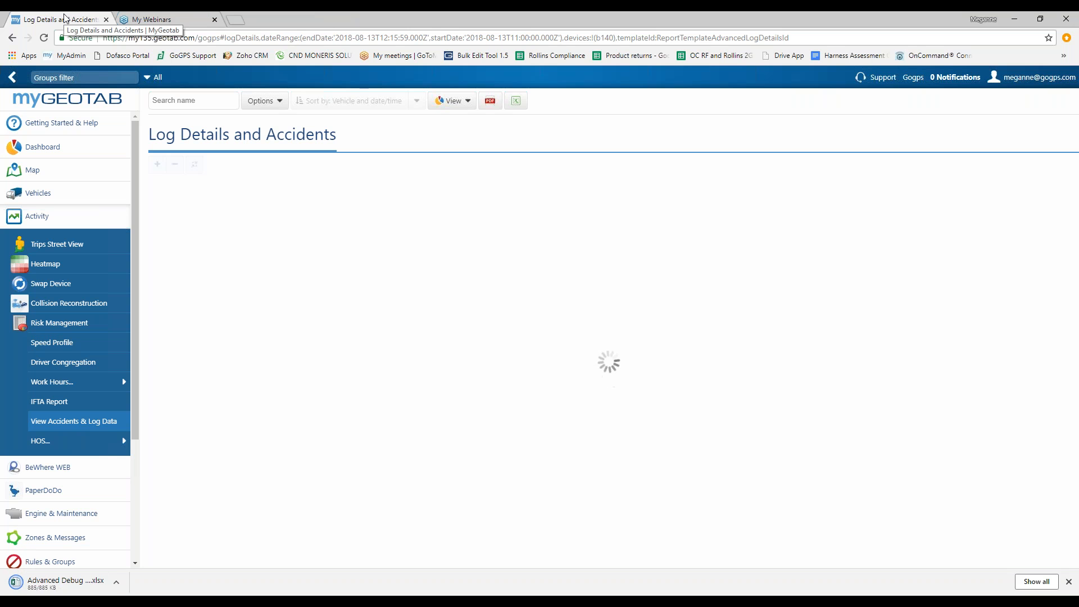
click(56, 581)
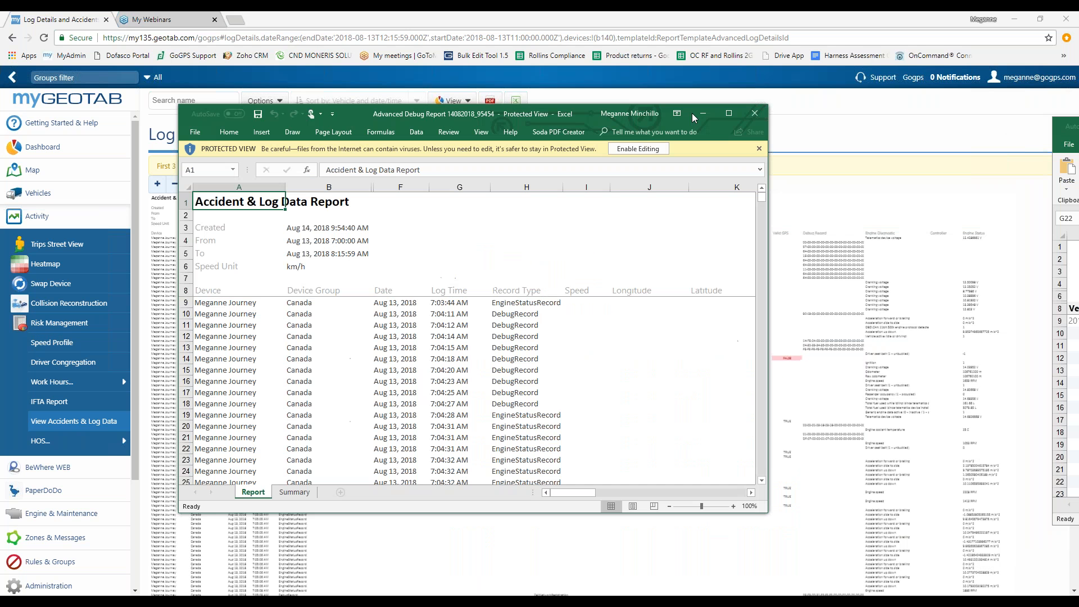
double_click(692, 113)
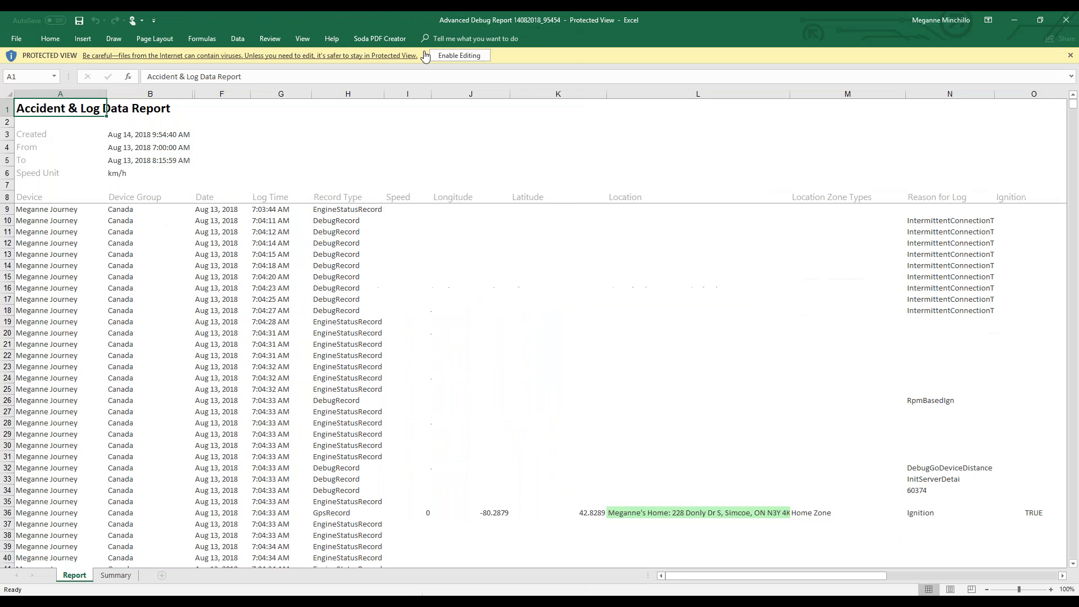
click(459, 55)
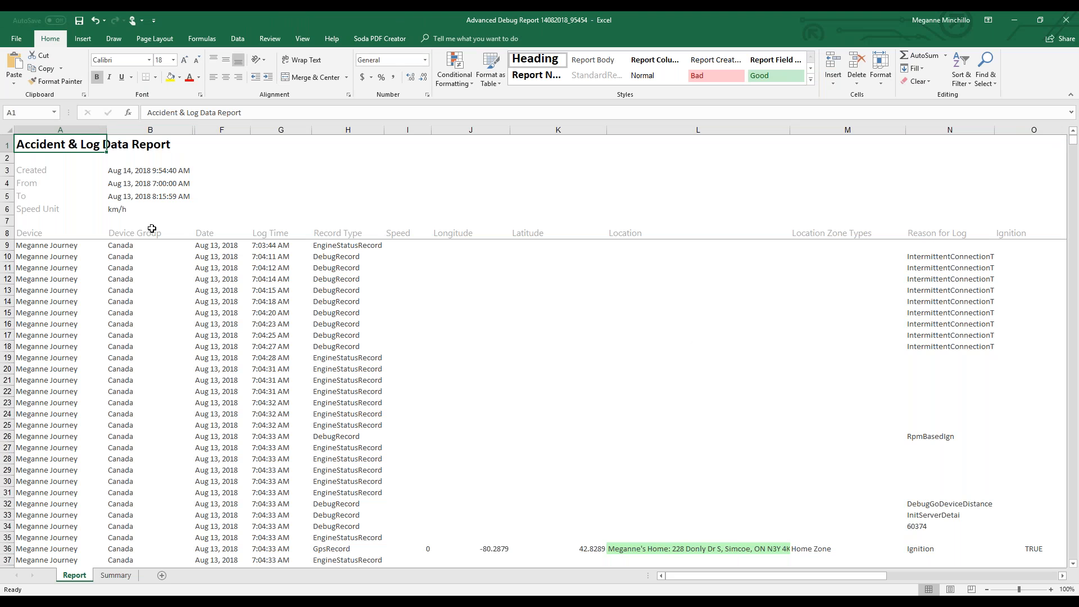
Step: Hide the Device Group and Location Zone Types columns in the Accident & Log Data Report sheet
click(150, 130)
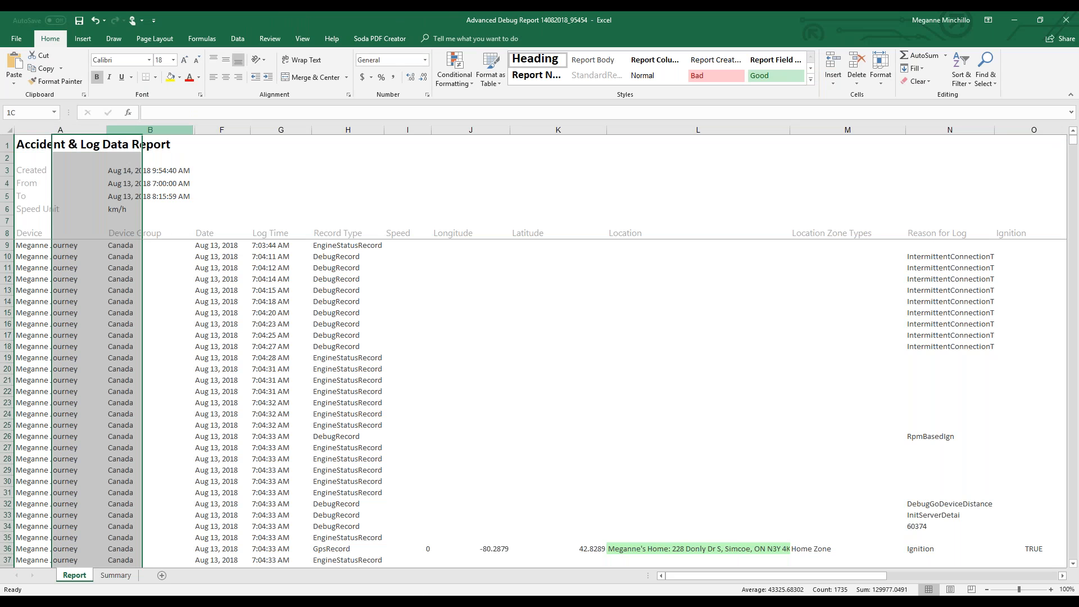
right_click(149, 145)
click(175, 279)
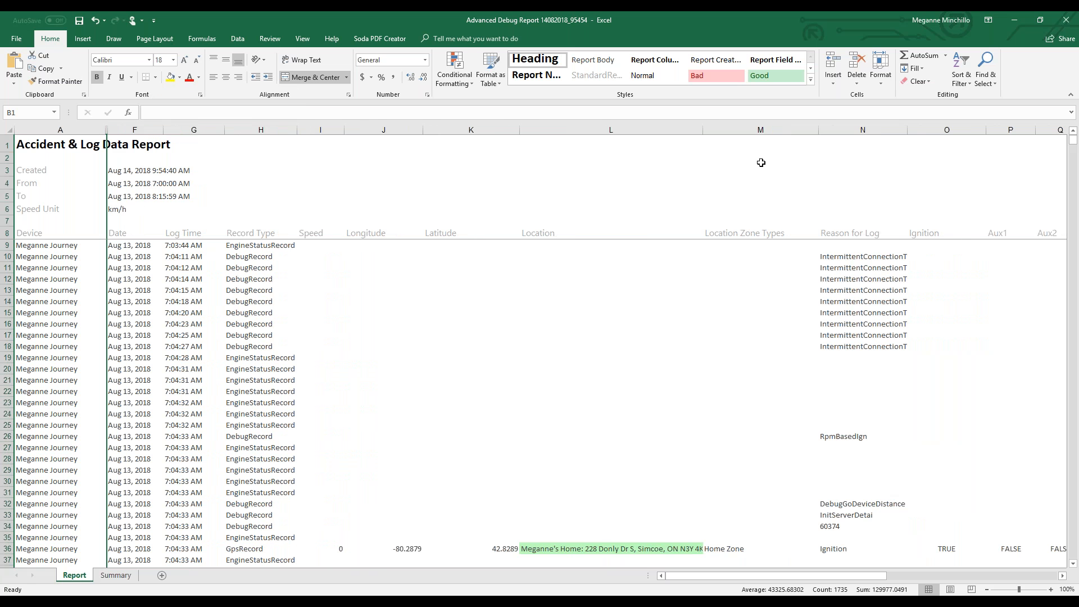
click(770, 130)
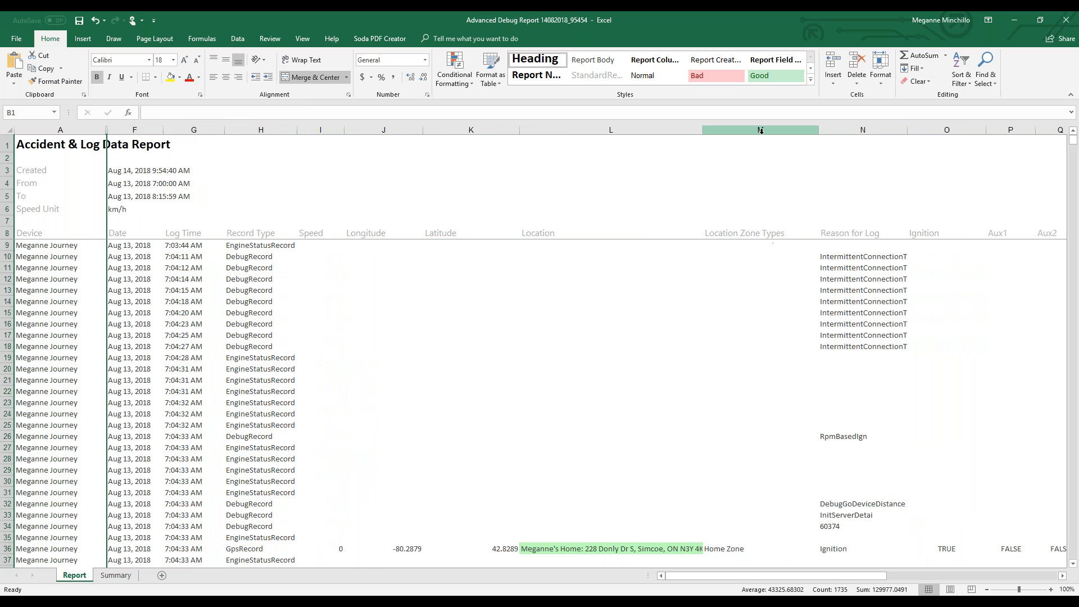
right_click(760, 130)
click(787, 278)
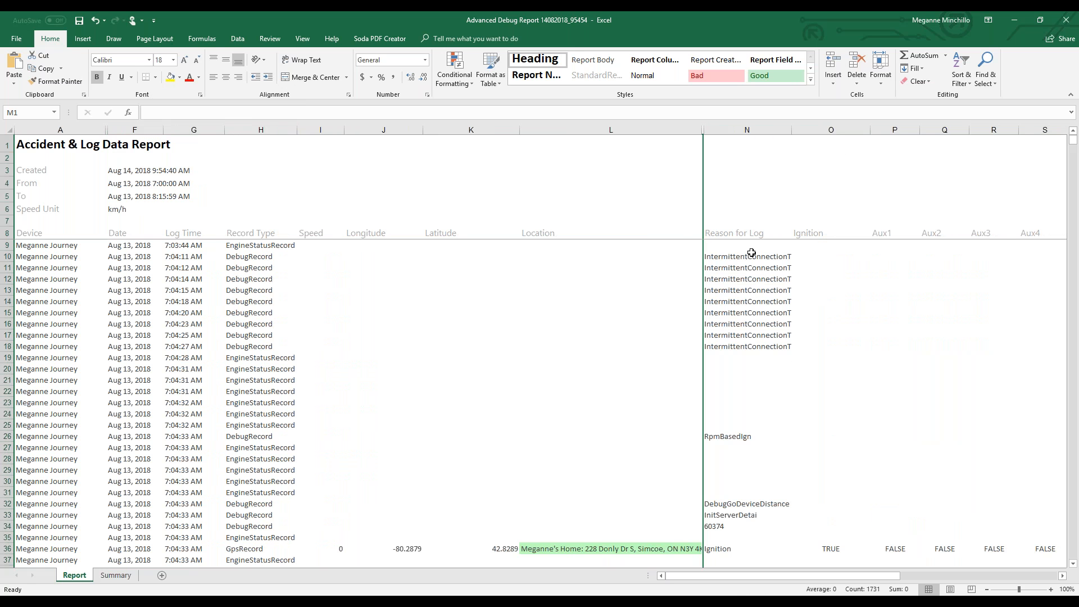
Step: Examine the Reason for Log entries, from the first ignition record through the GPS and debug records that follow
scroll(781, 365, down, 6)
click(764, 347)
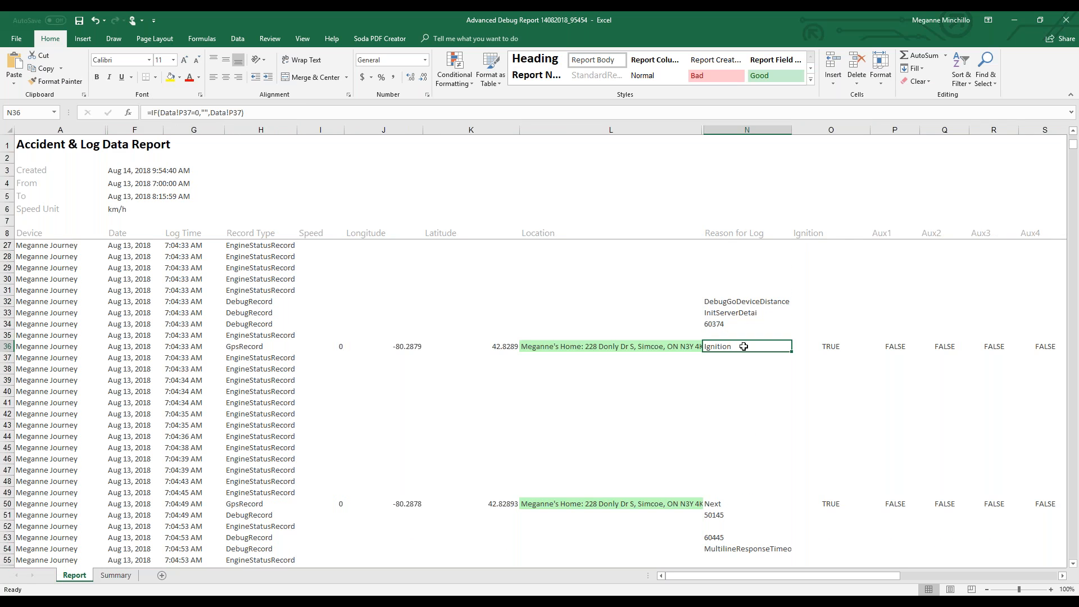
scroll(771, 366, down, 6)
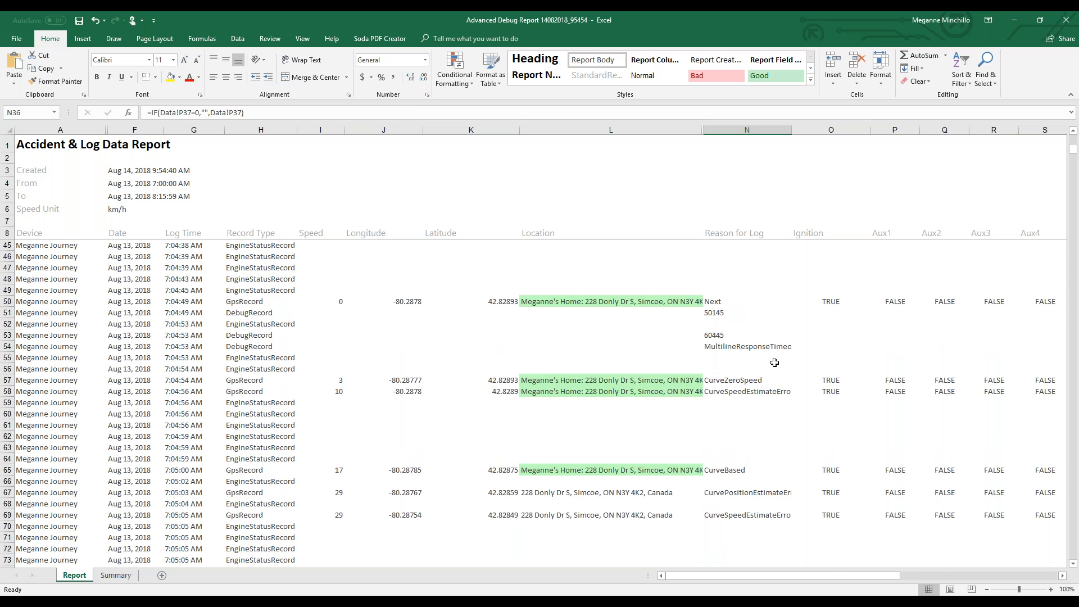
scroll(766, 351, down, 1)
scroll(766, 354, down, 2)
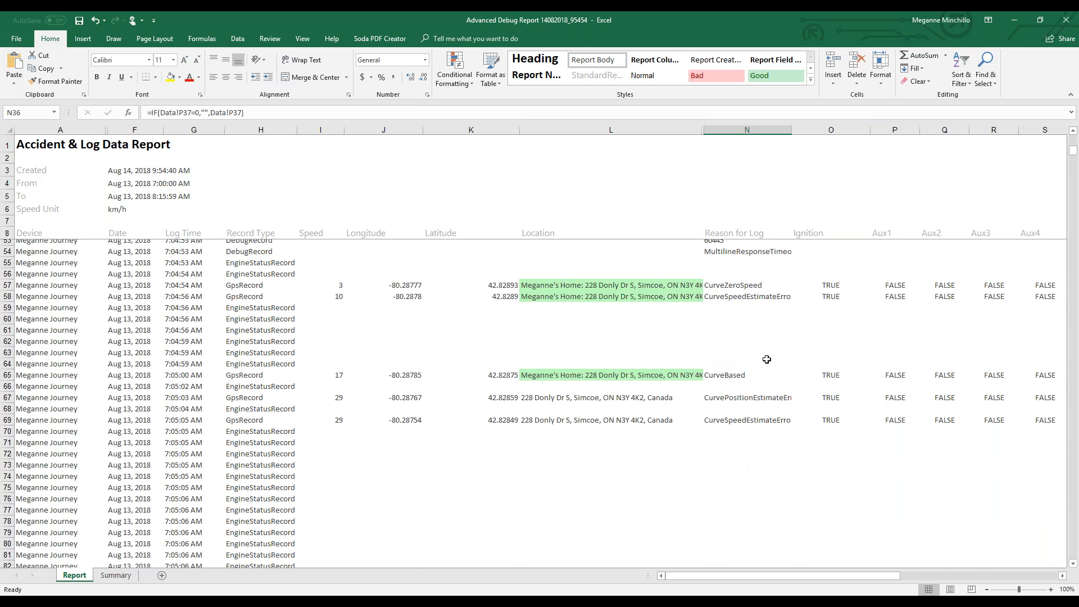
scroll(767, 359, down, 8)
scroll(789, 342, down, 1)
scroll(835, 343, up, 1)
scroll(836, 343, up, 1)
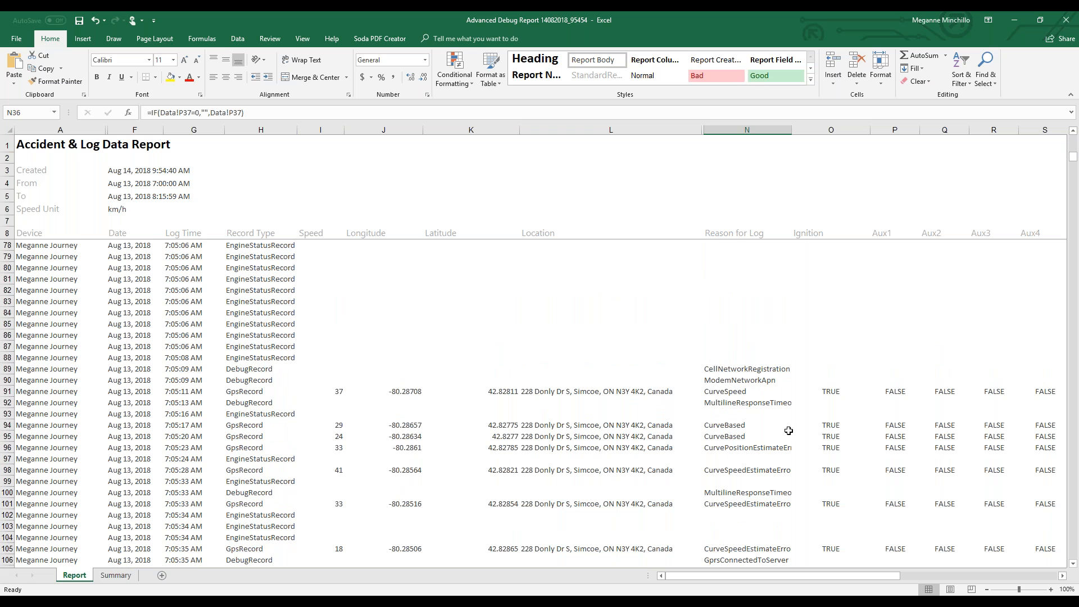
Step: Add filters to the report's header row in row 8, covering every column from Device to the engine data
click(741, 235)
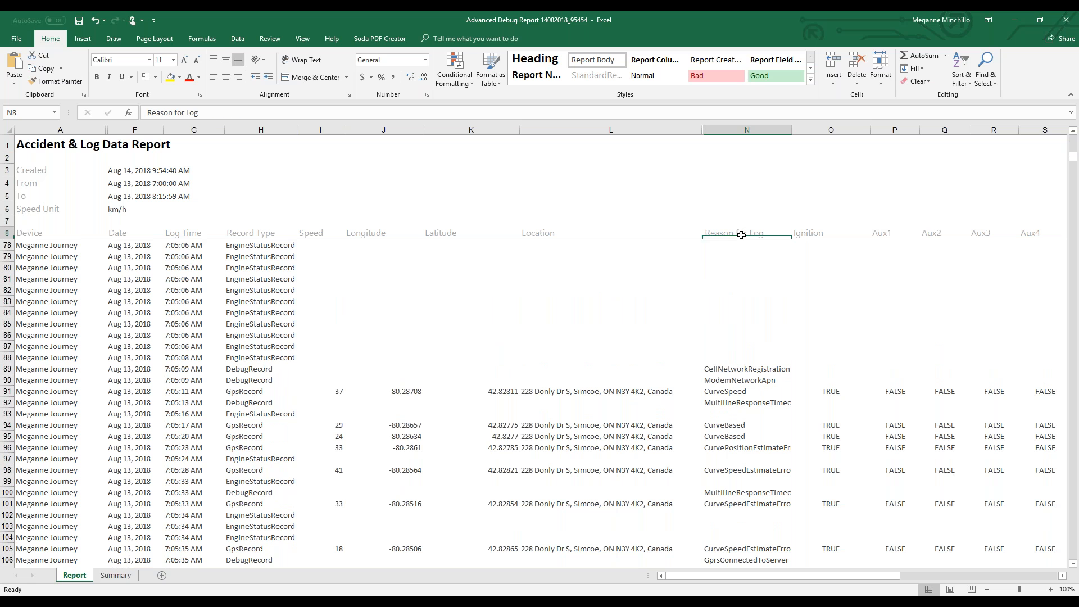
click(241, 41)
click(362, 68)
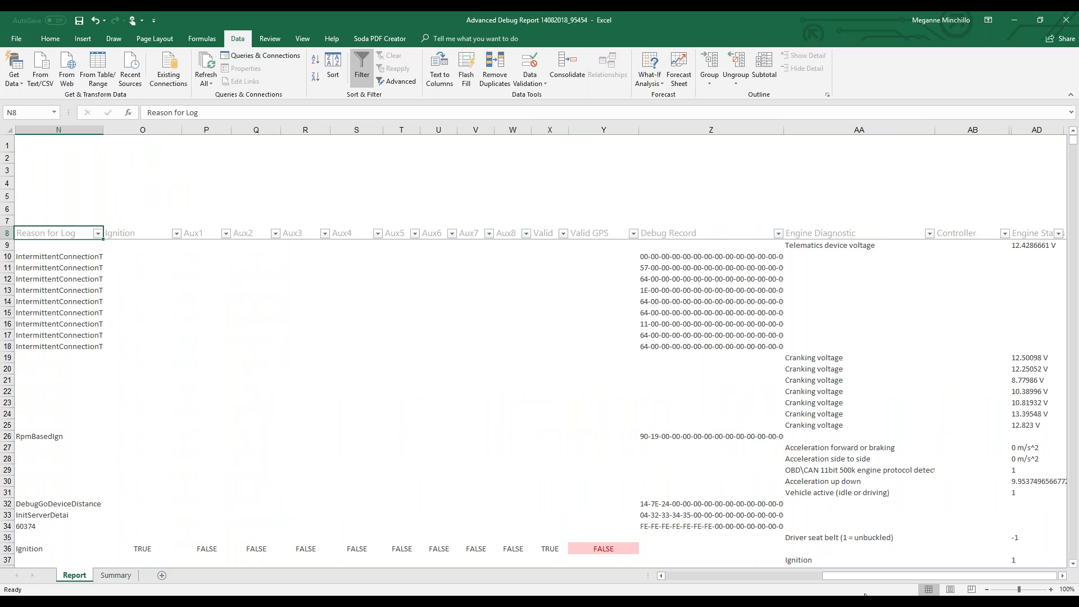
drag(834, 574, 675, 582)
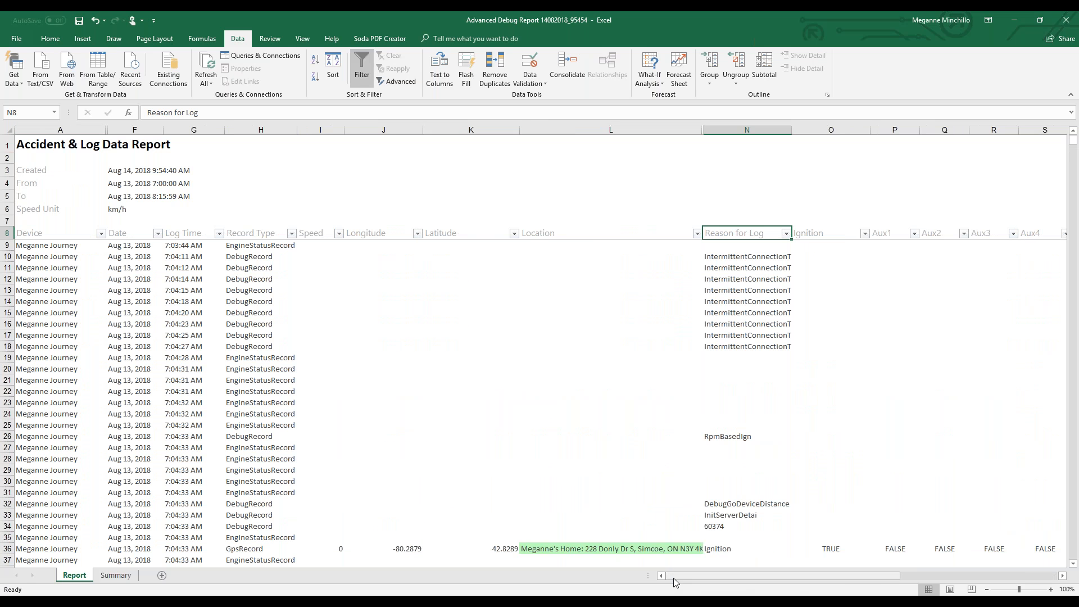
Step: Restore the Excel window to its smaller size and reposition it over the MyGeotab report
double_click(740, 33)
drag(751, 59, 537, 128)
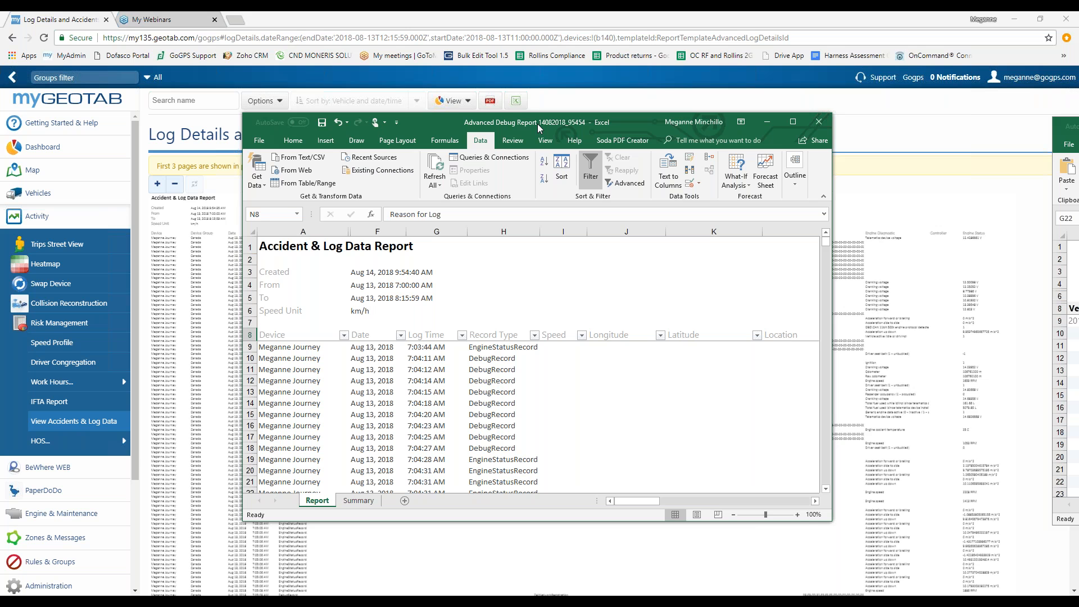